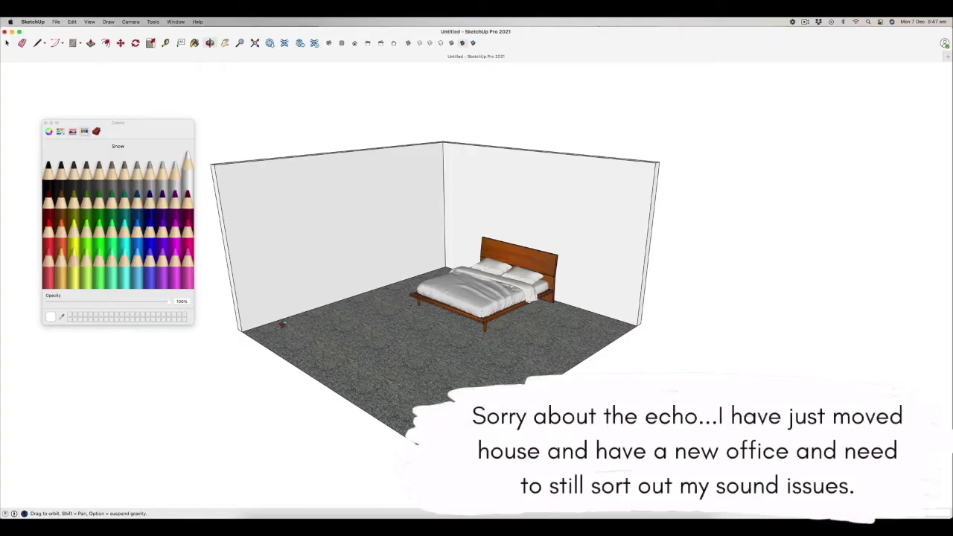
middle_drag(330, 320, 324, 213)
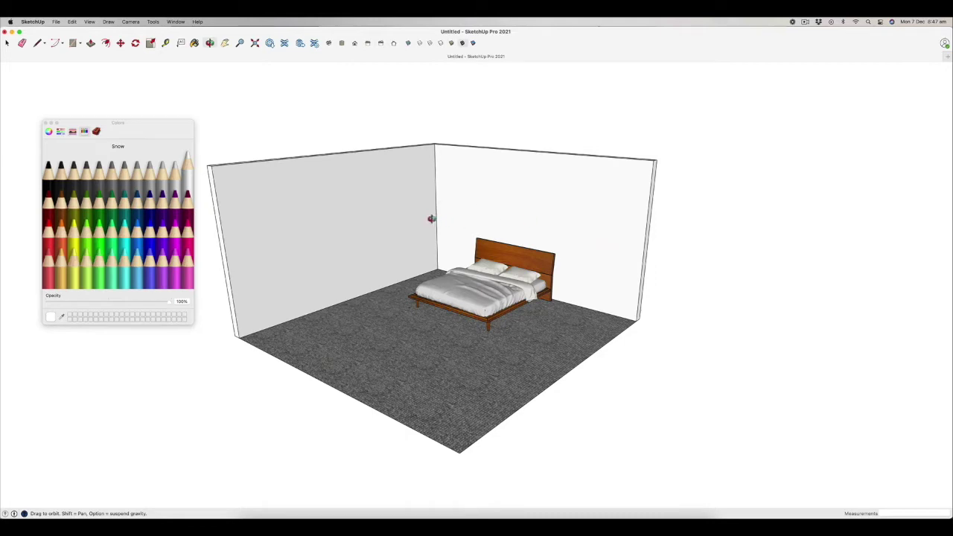
drag(332, 349, 364, 356)
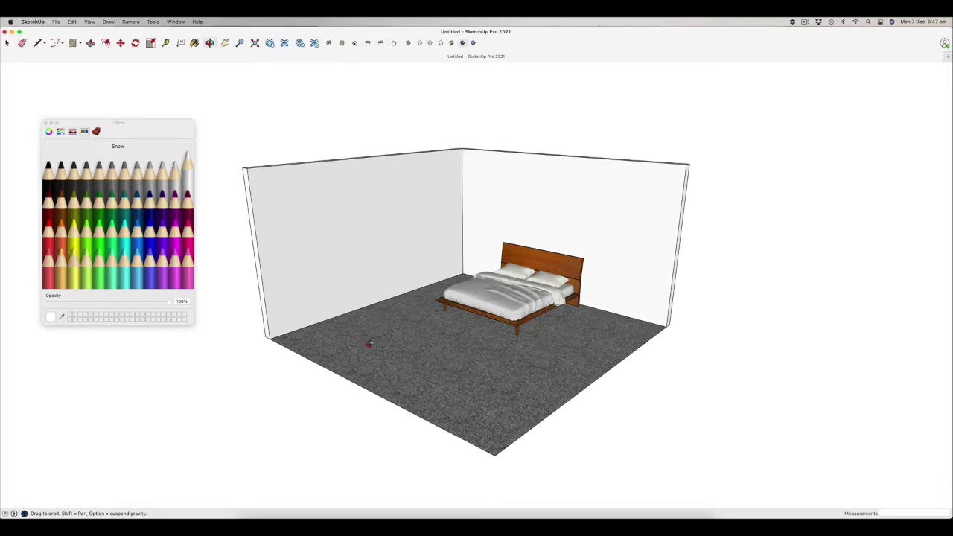
mouse_move(366, 345)
mouse_down()
mouse_move(376, 340)
mouse_move(359, 343)
mouse_up()
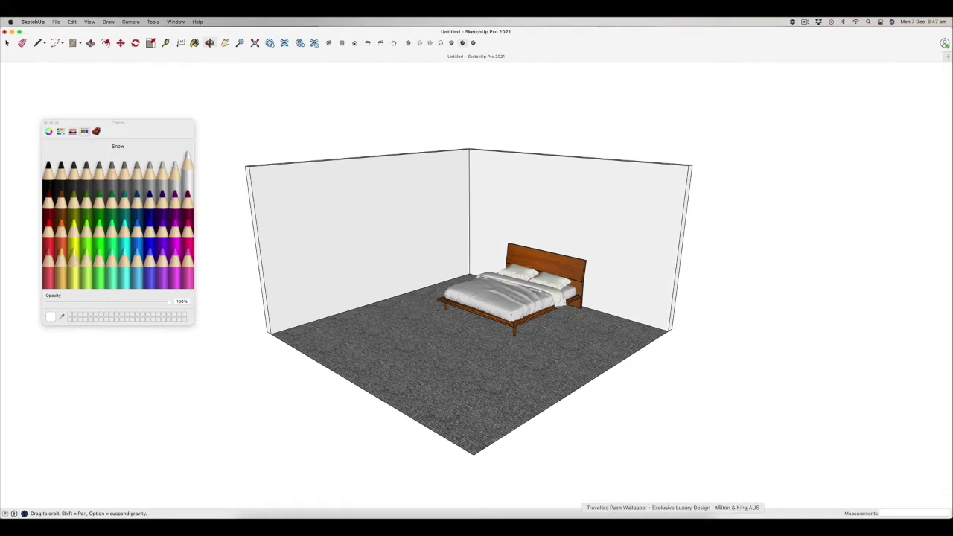
right_click(664, 507)
Bring Chrome forward, pick the light grey Travelers Palm colourway, and glance at the Storyblocks tab
click(633, 403)
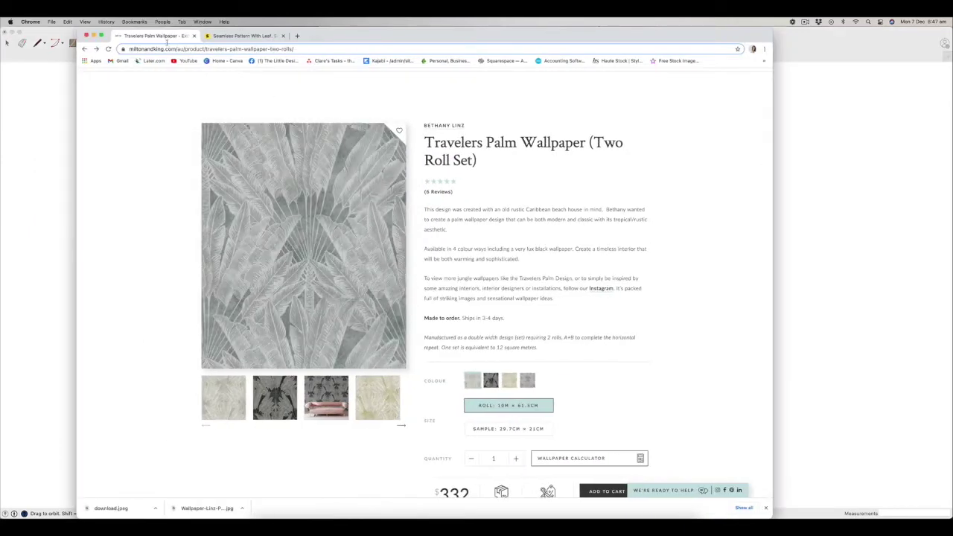
drag(361, 38, 372, 38)
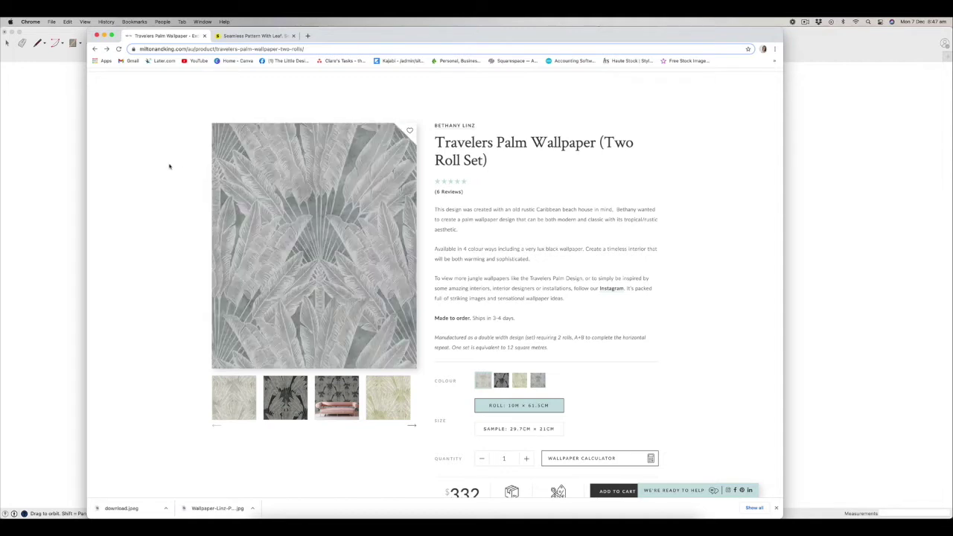
scroll(169, 167, up, 2)
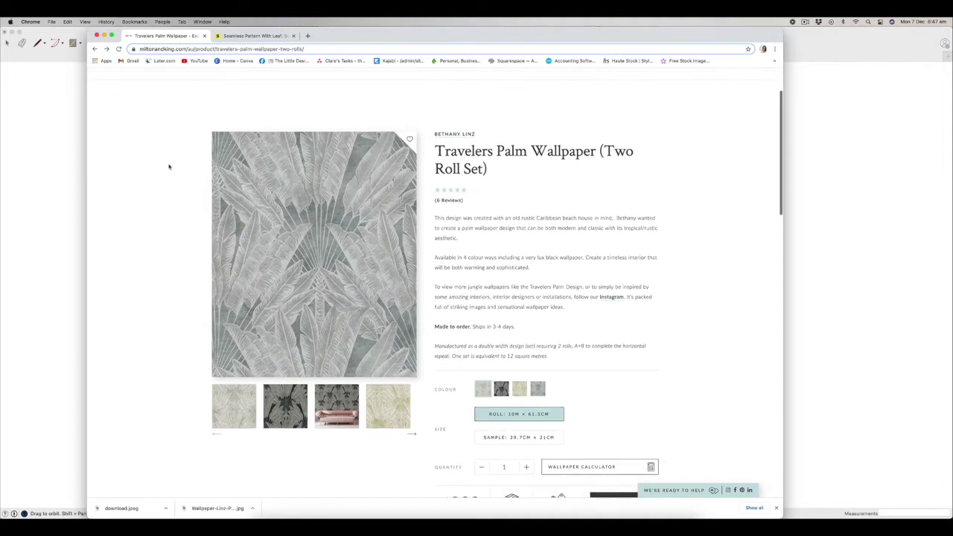
scroll(169, 167, down, 1)
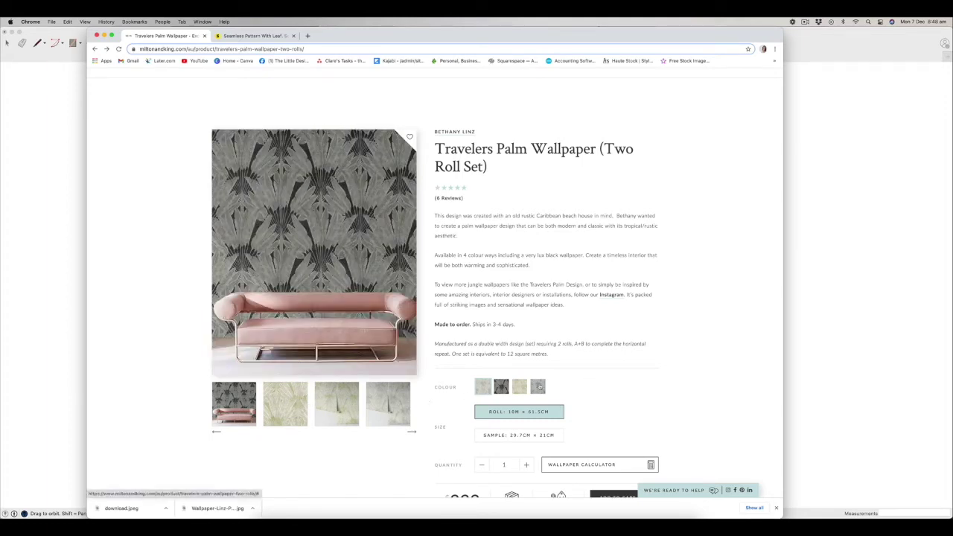
click(539, 386)
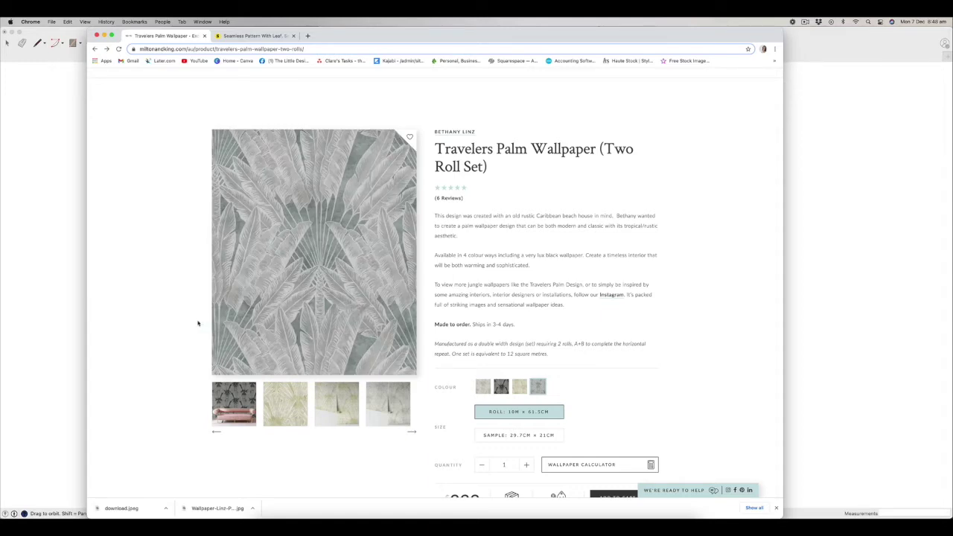
click(244, 37)
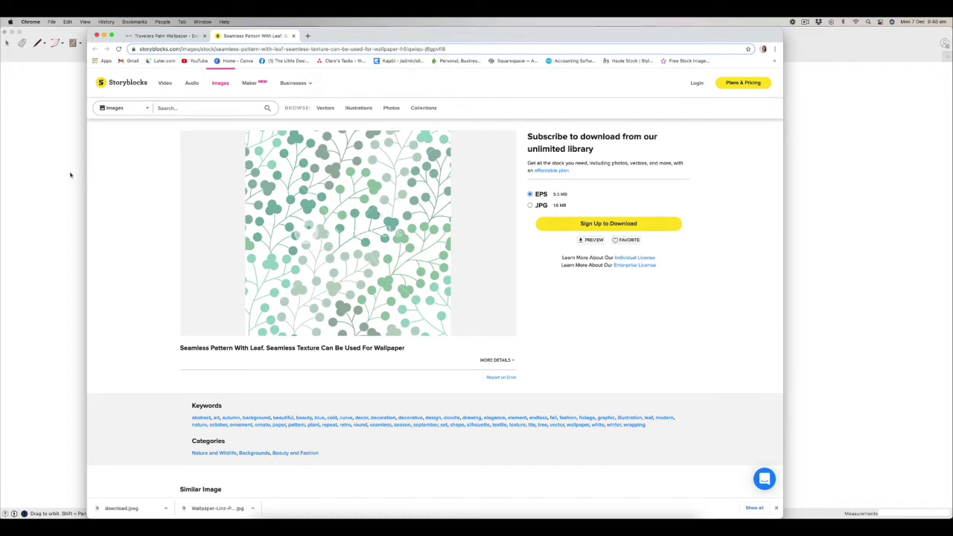
click(162, 36)
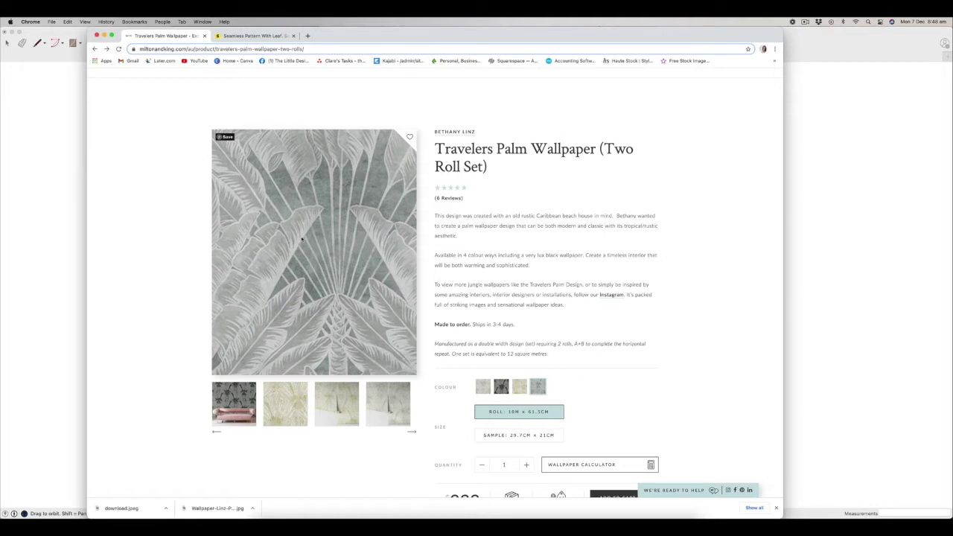
Open the palm image's context menu and switch between the Storyblocks and Travelers Palm tabs
right_click(304, 239)
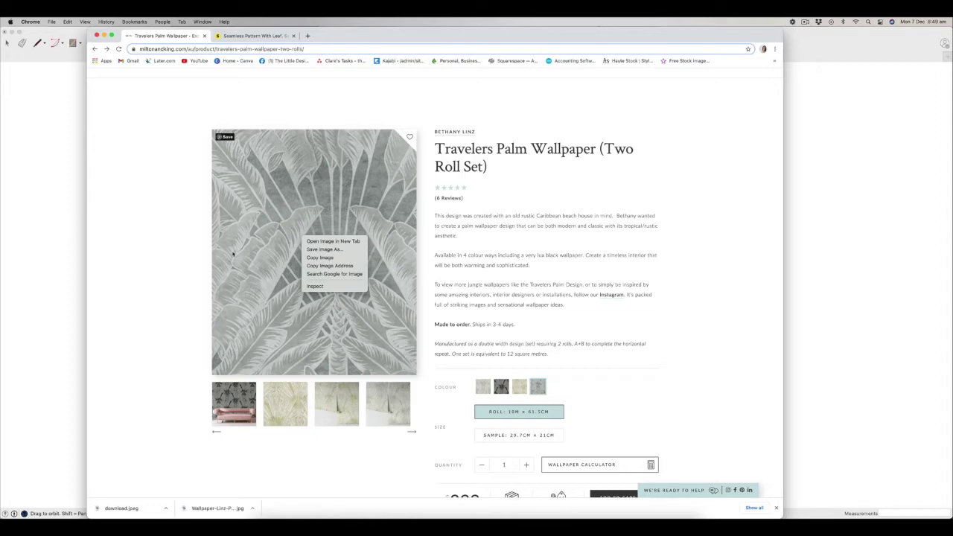
click(251, 35)
click(251, 36)
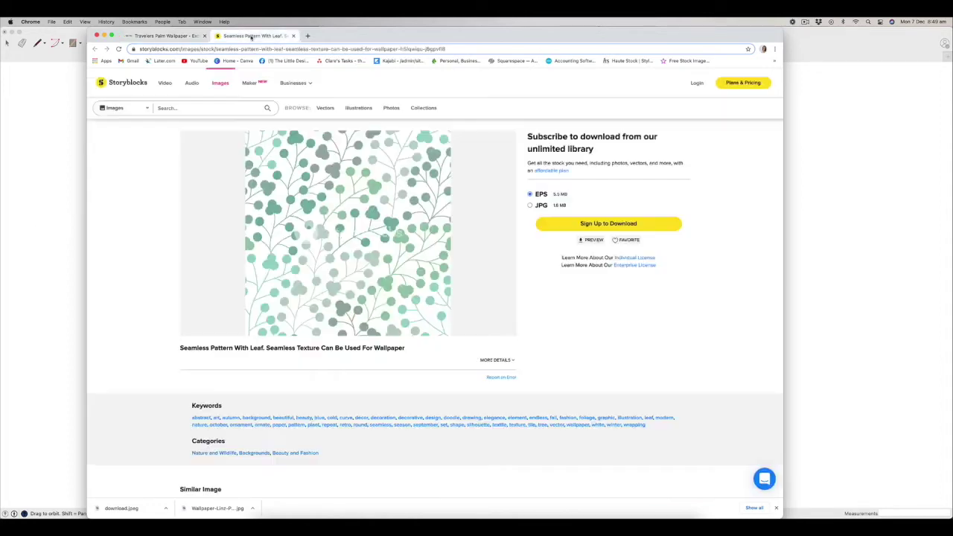
click(165, 36)
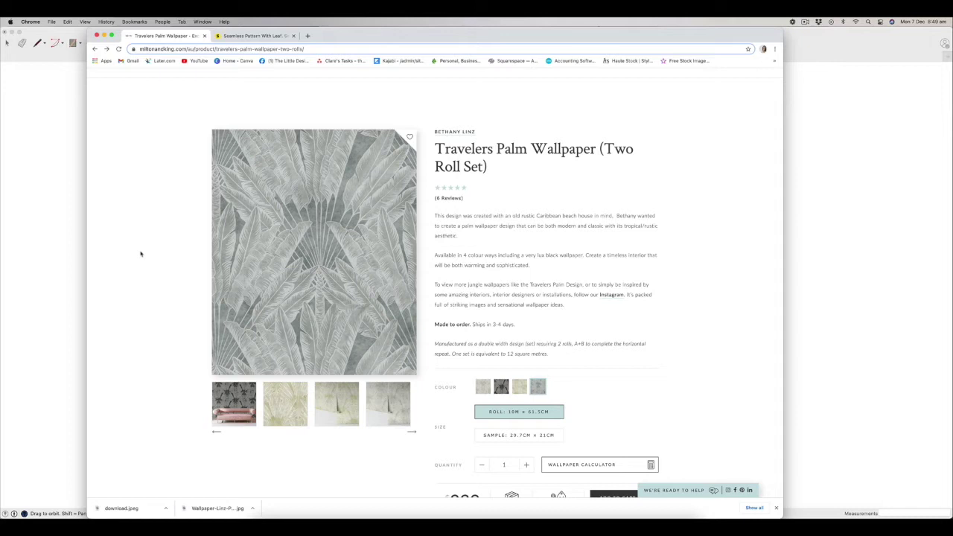
Scroll through the Travelers Palm product page, then bring the SketchUp bedroom model to front
scroll(141, 254, up, 2)
scroll(141, 254, down, 3)
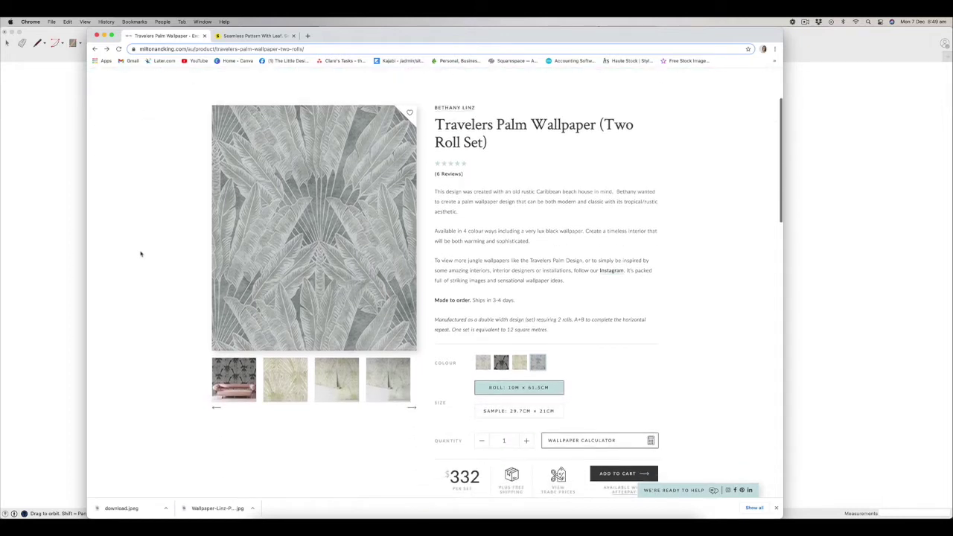
scroll(140, 254, down, 1)
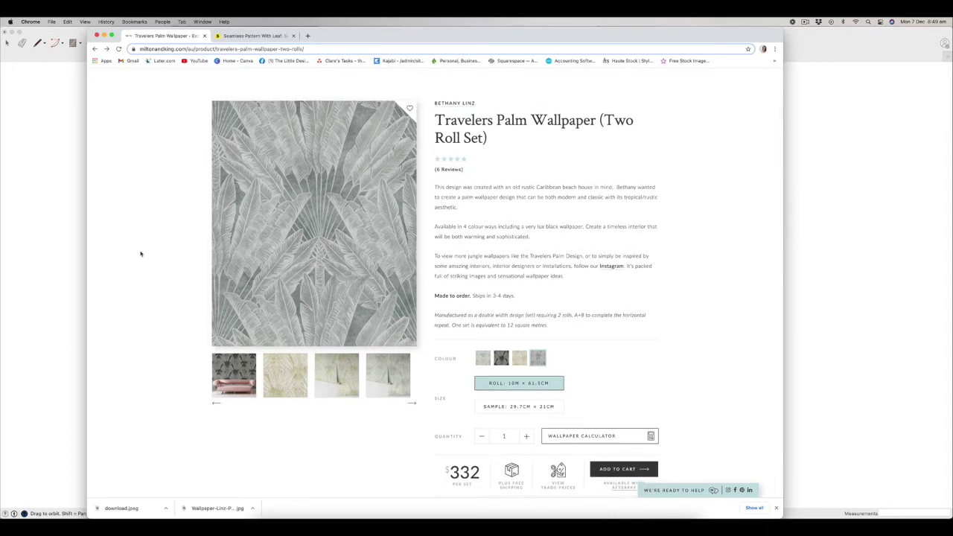
scroll(141, 254, down, 1)
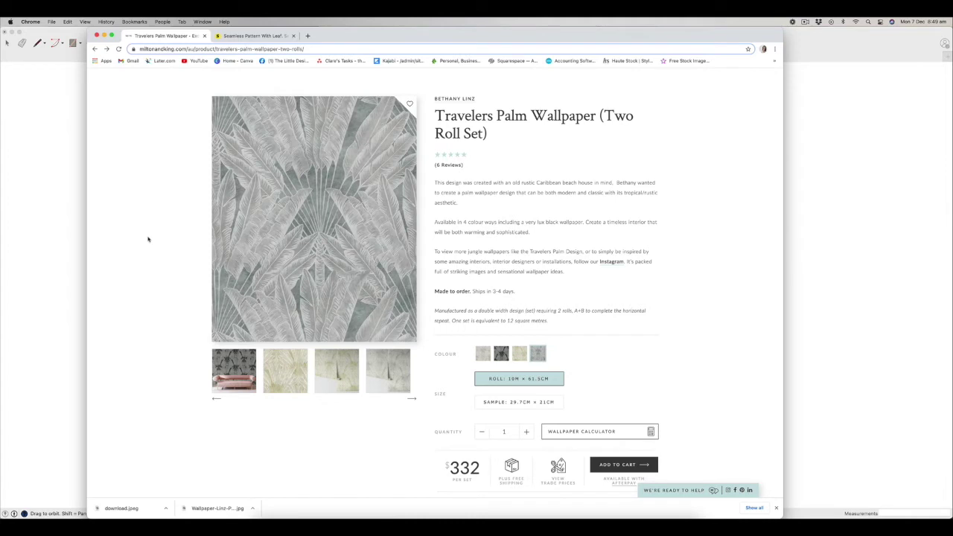
scroll(149, 239, down, 1)
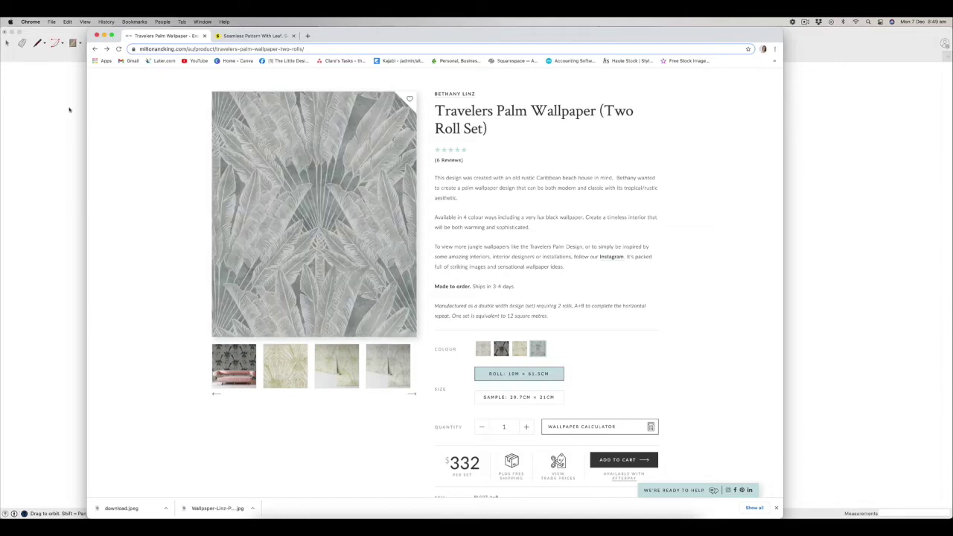
click(74, 231)
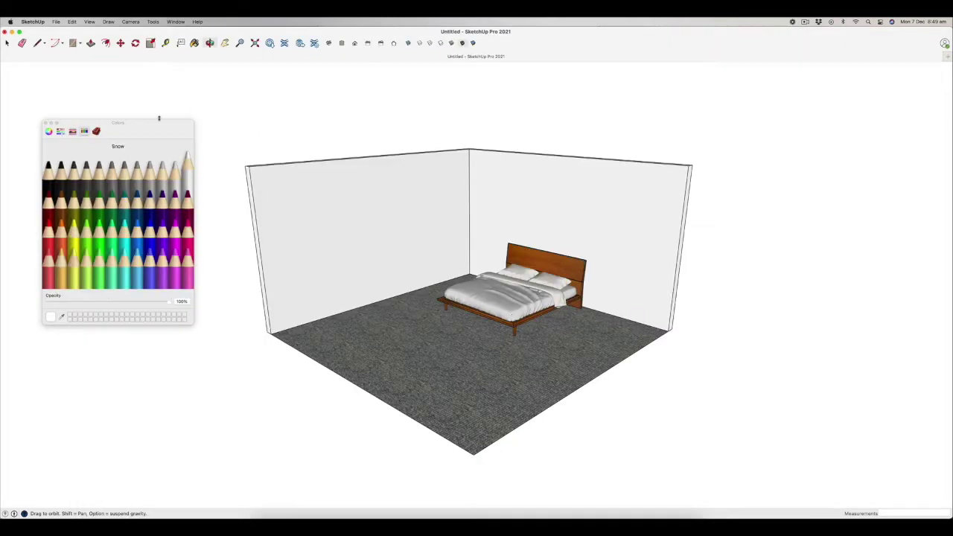
Show The Little Design Corner texture collection in the Colors panel
click(127, 125)
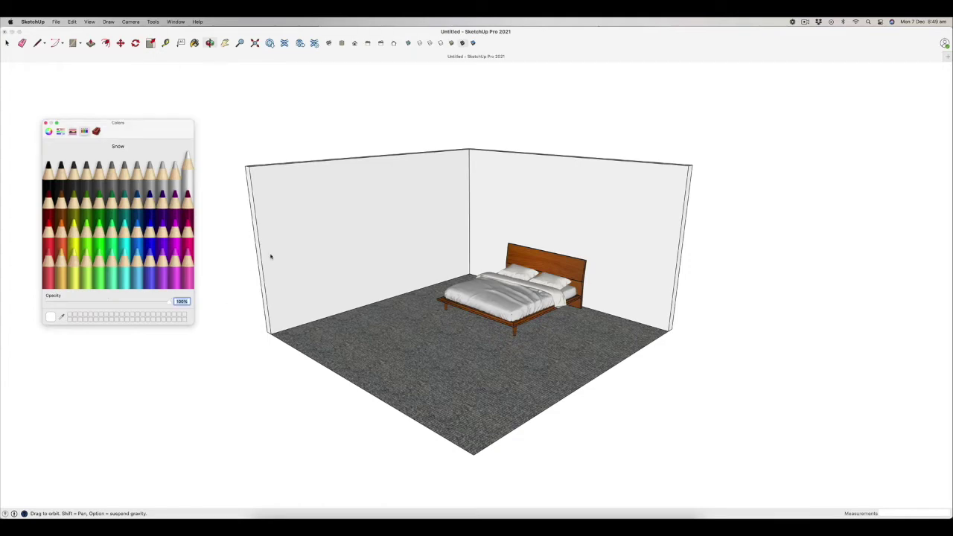
click(96, 131)
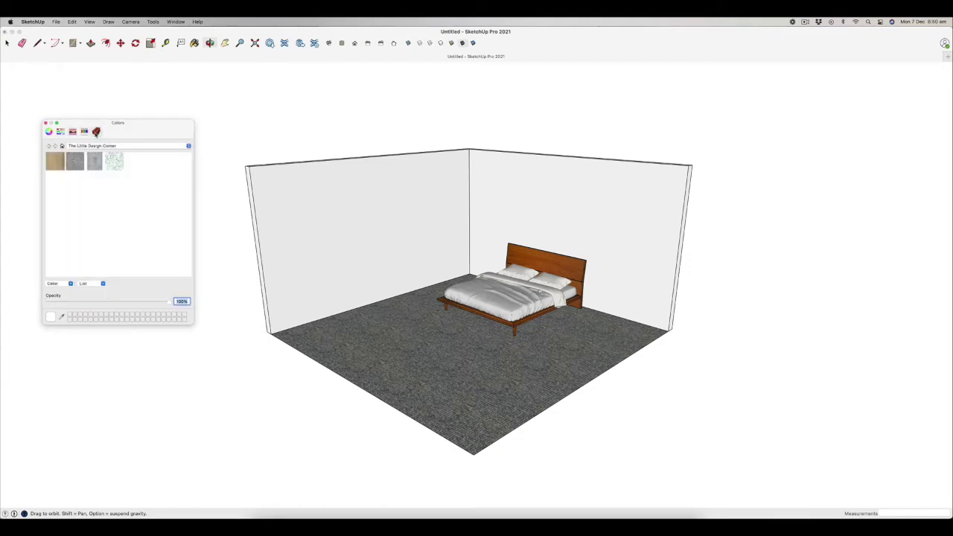
click(117, 146)
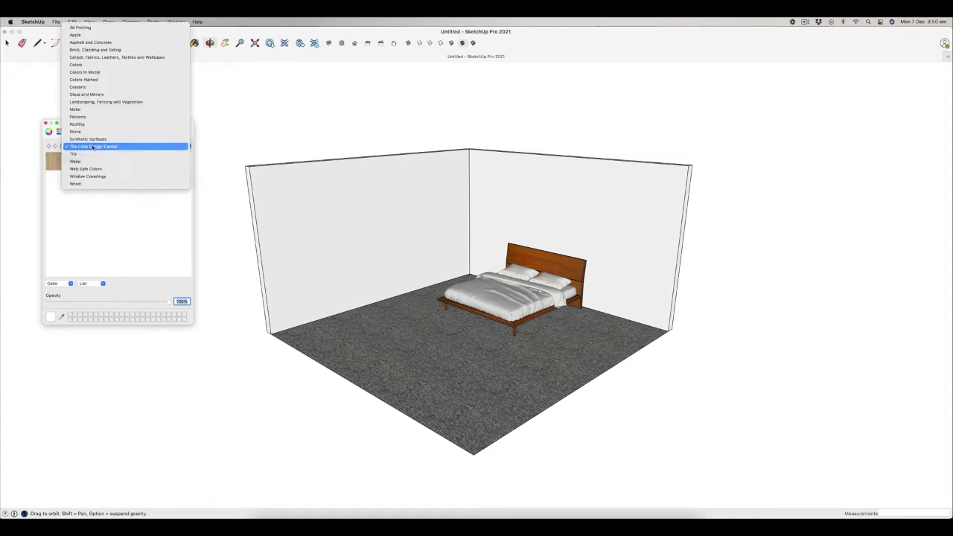
click(103, 240)
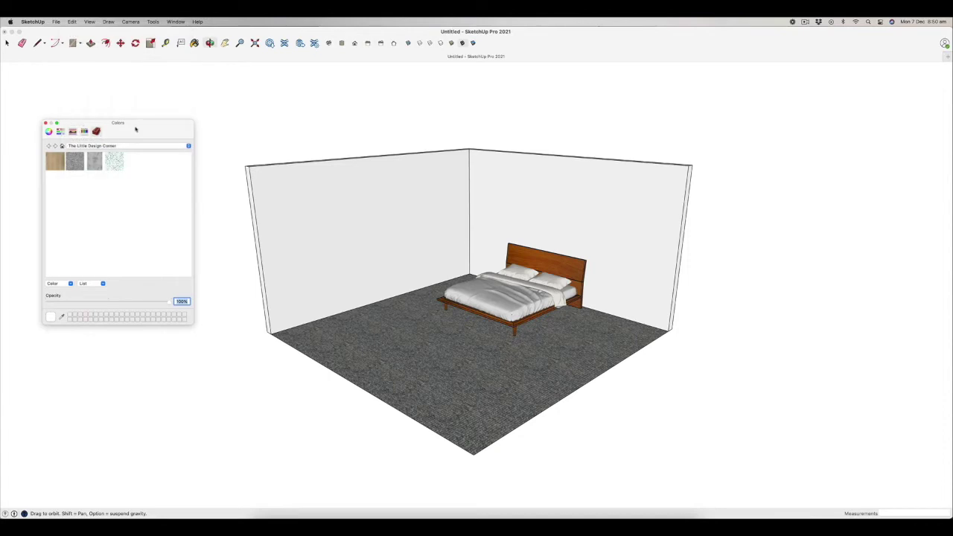
drag(139, 133, 155, 134)
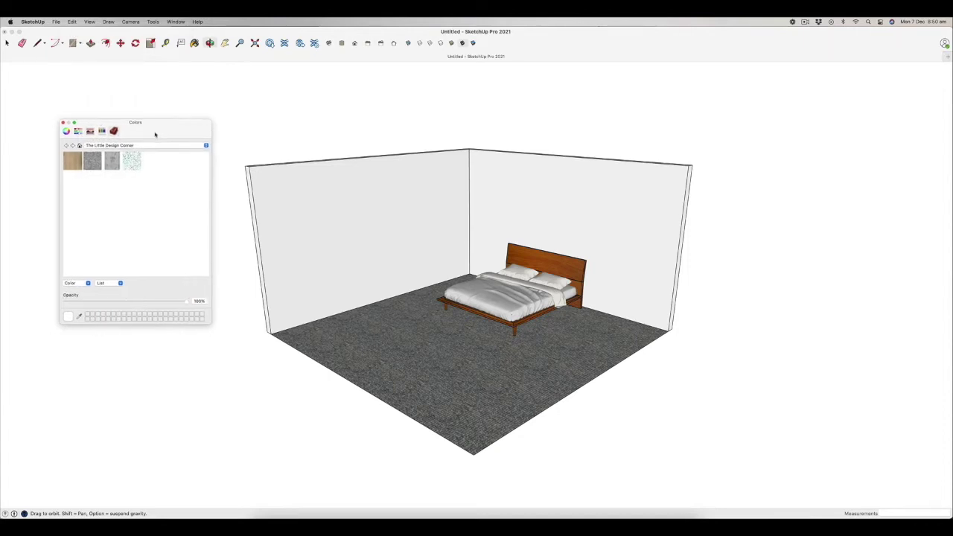
Select the green leaf pattern swatch and choose New Texture from the action menu
click(110, 164)
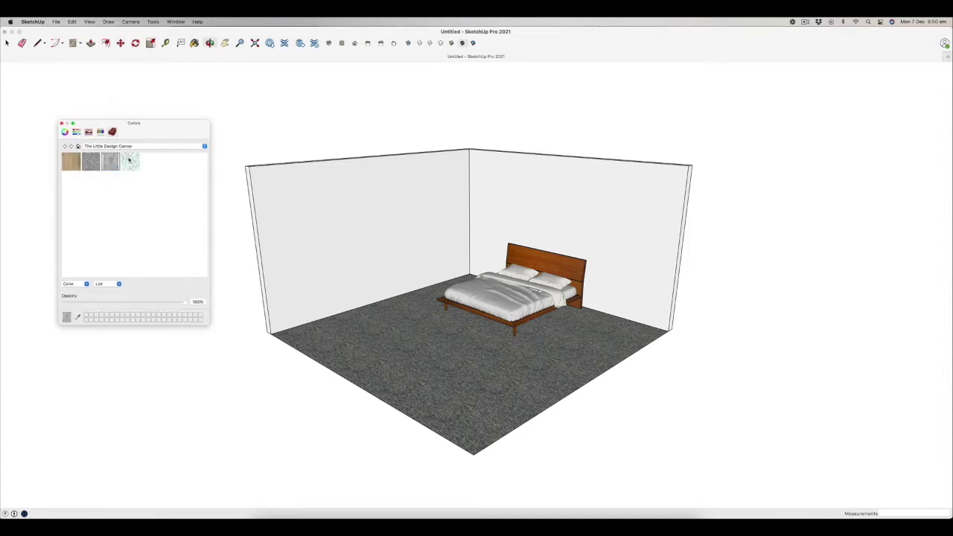
click(130, 161)
click(68, 285)
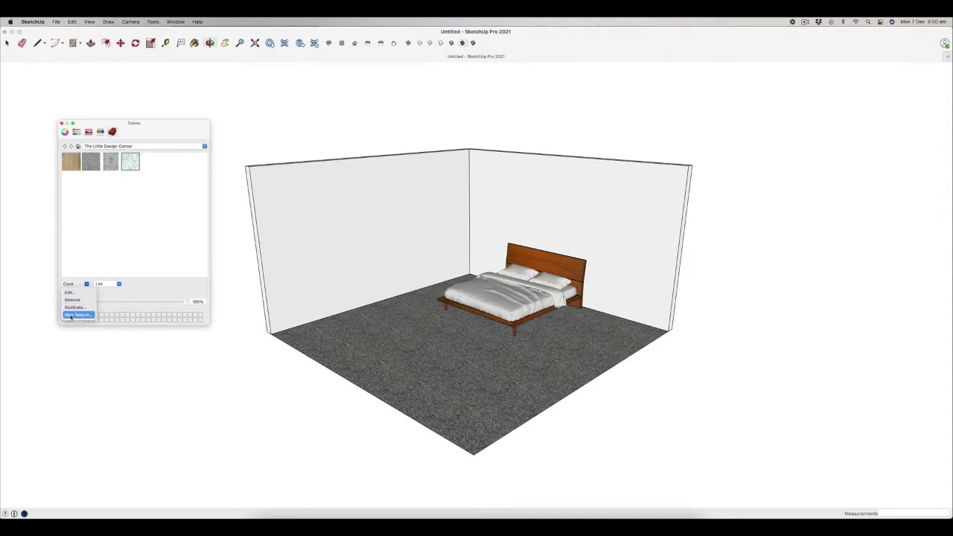
click(75, 315)
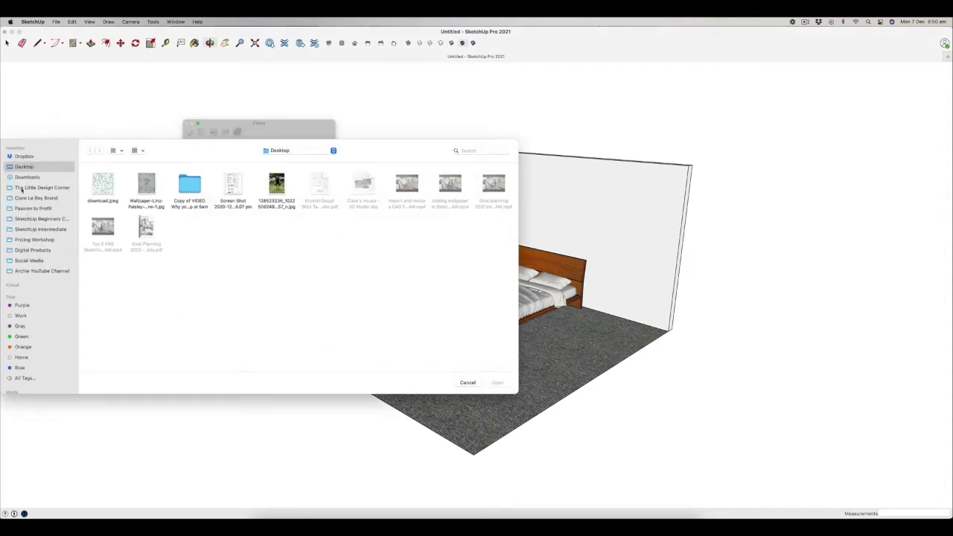
Browse to The Little Design Corner > Interior Design Projects > Sketch Up Textures, then cancel
click(22, 190)
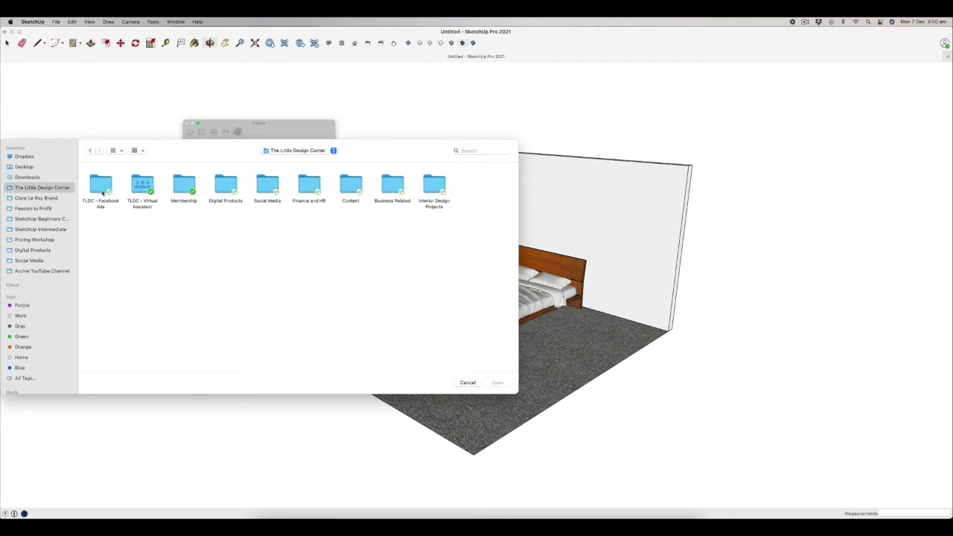
double_click(429, 184)
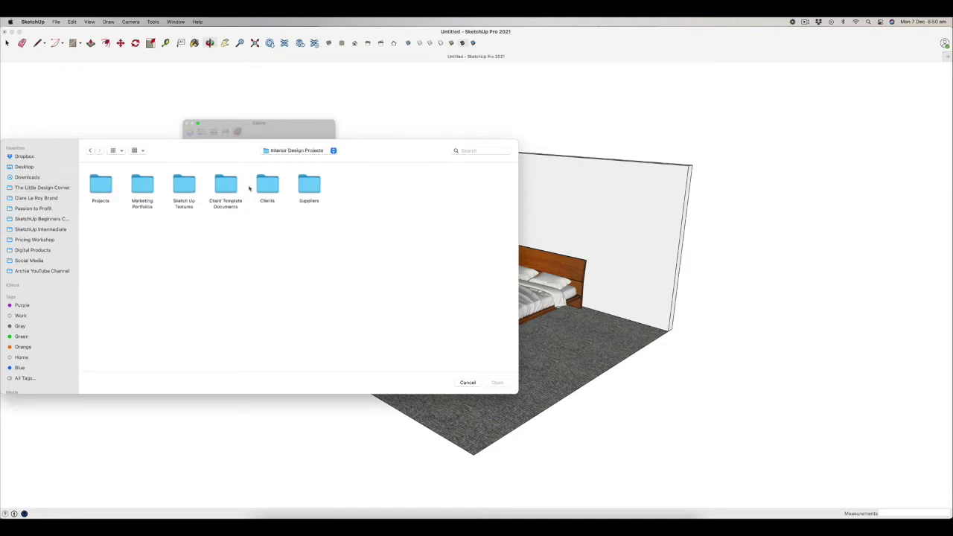
click(23, 188)
double_click(435, 185)
double_click(187, 186)
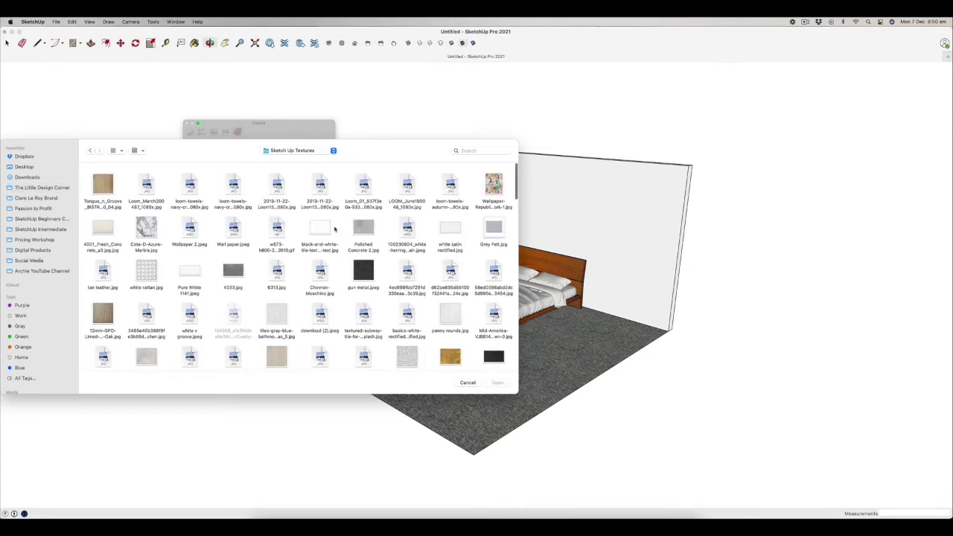
scroll(337, 228, down, 3)
scroll(335, 229, down, 15)
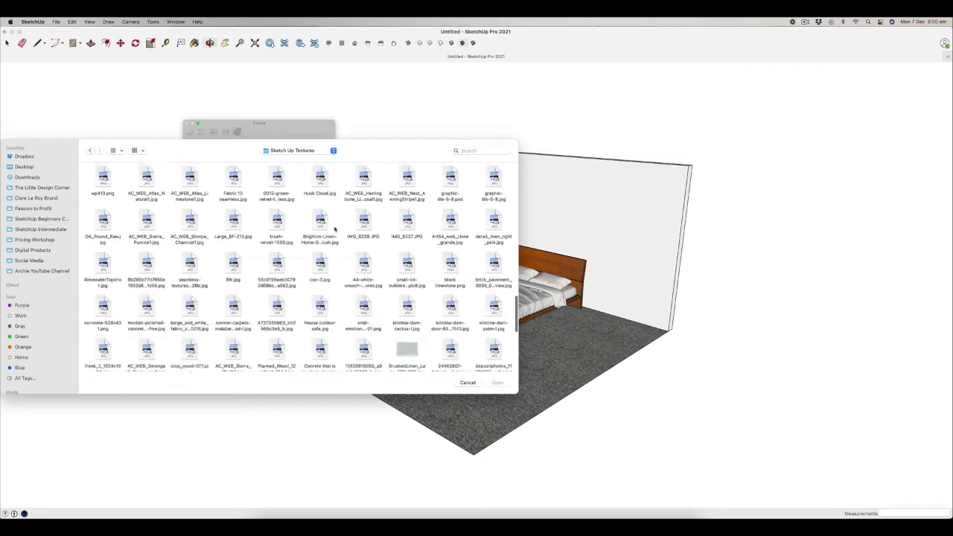
scroll(335, 229, up, 15)
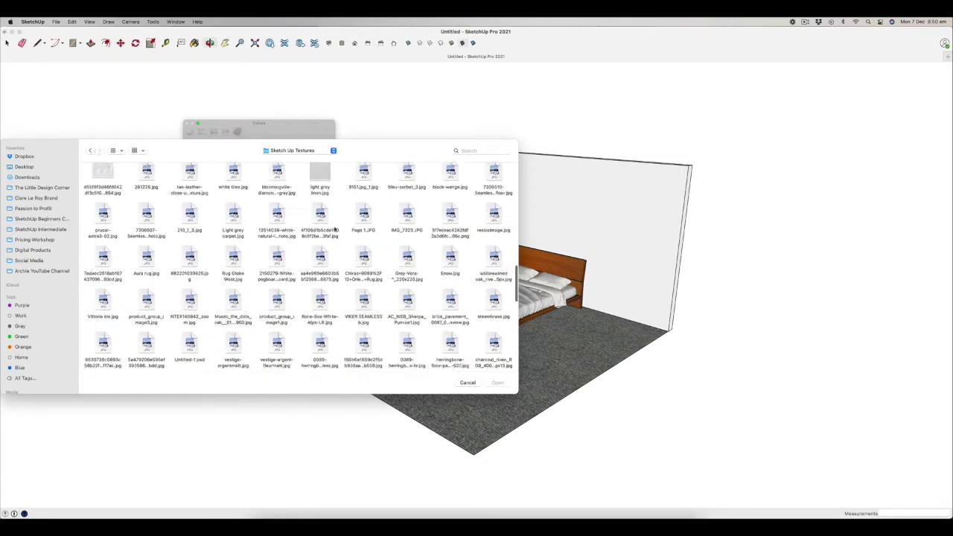
click(466, 383)
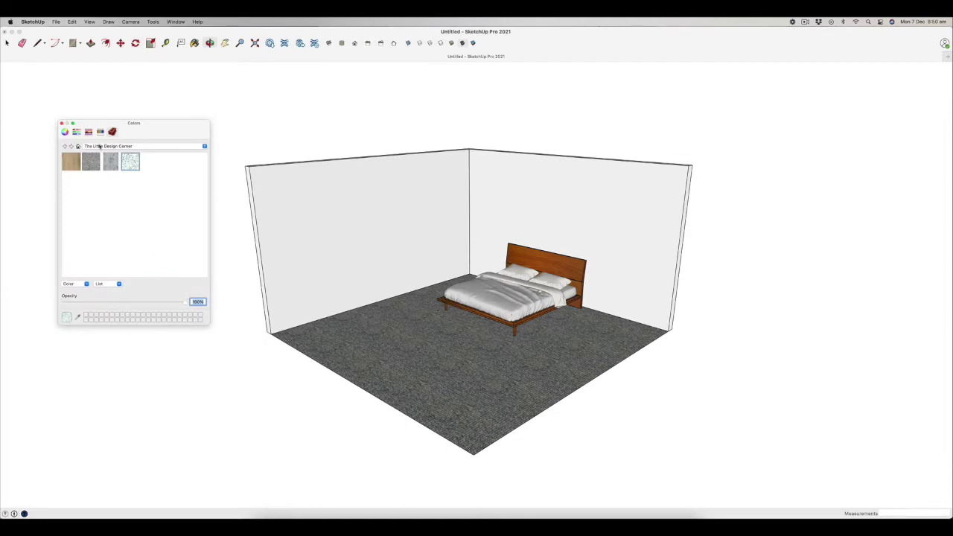
Keep The Little Design Corner library and pick its third swatch, the grey patterned wallpaper
click(99, 147)
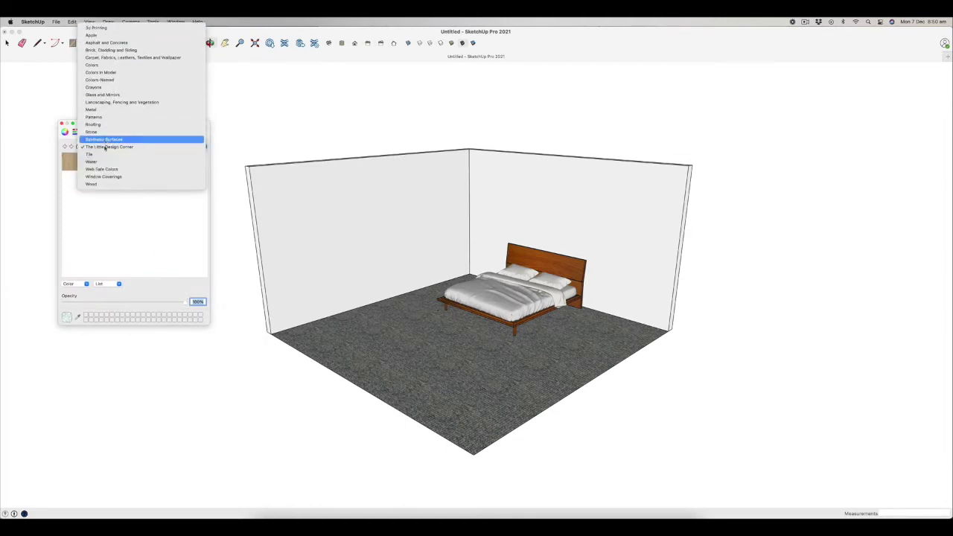
click(109, 147)
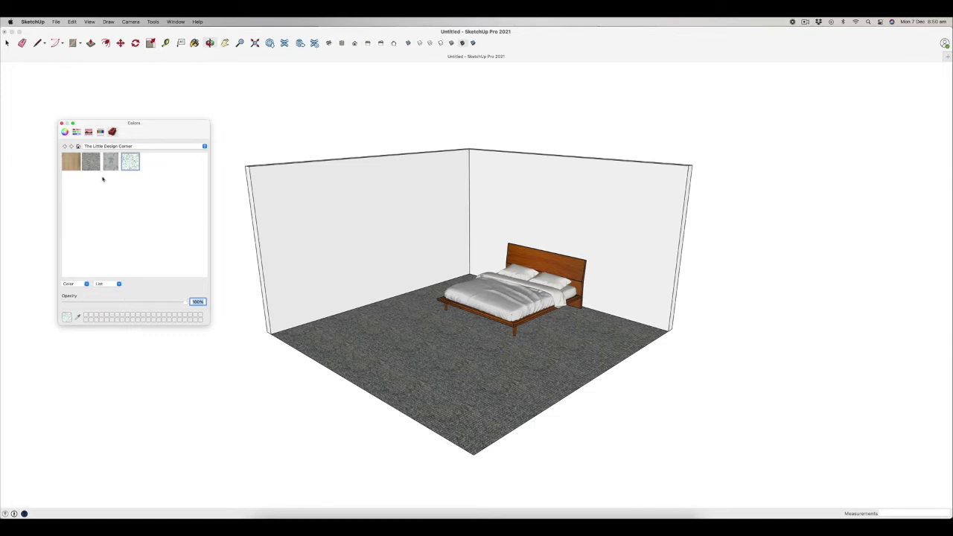
click(109, 165)
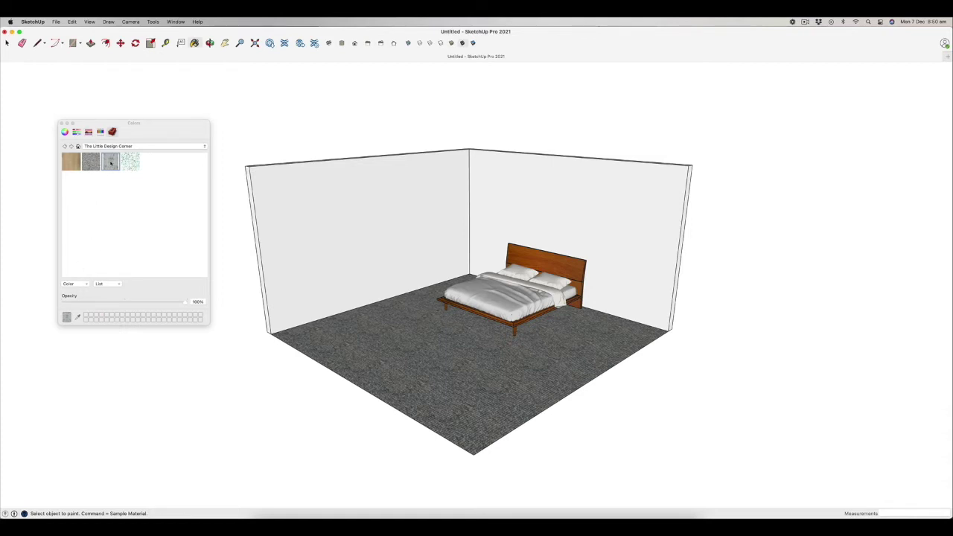
Paint the left bedroom wall with the grey palm-leaf wallpaper and zoom in
click(311, 244)
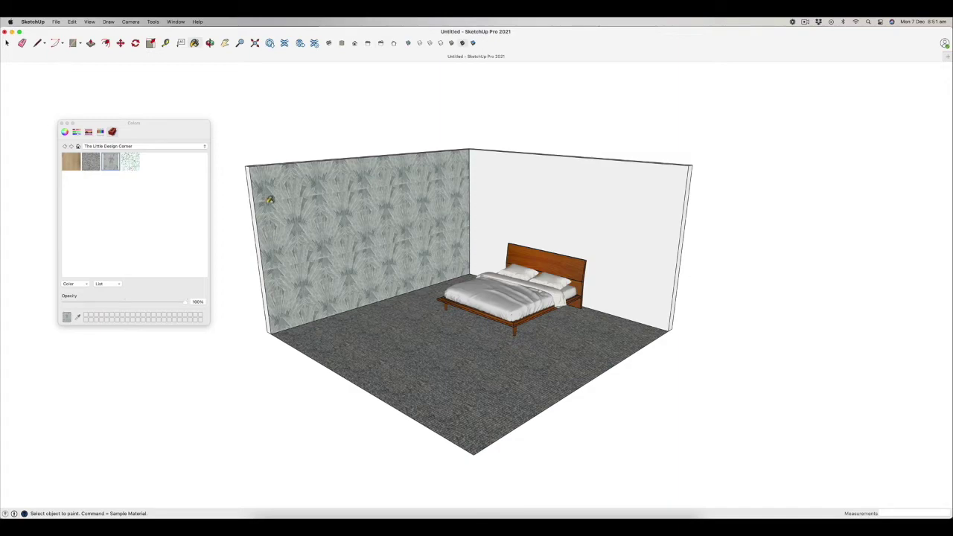
scroll(336, 186, up, 5)
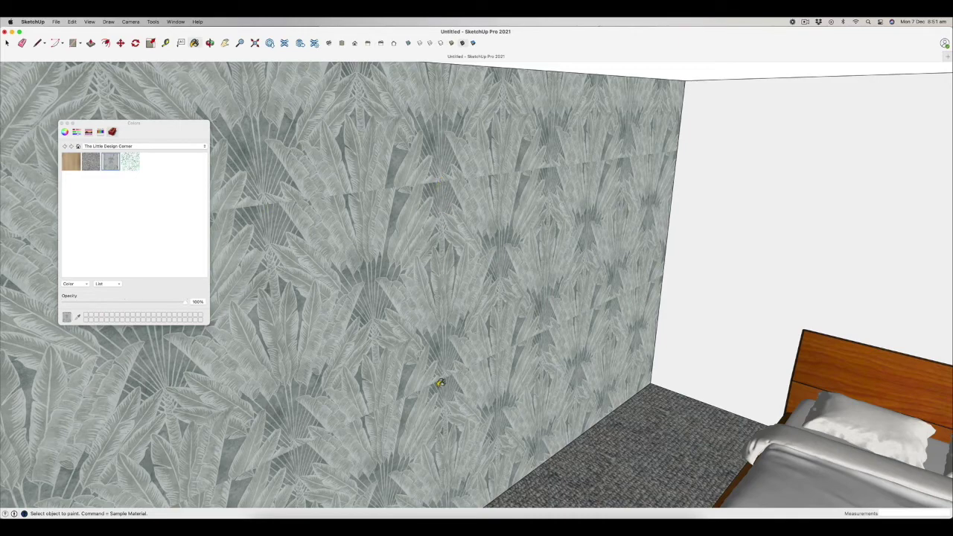
scroll(368, 376, down, 5)
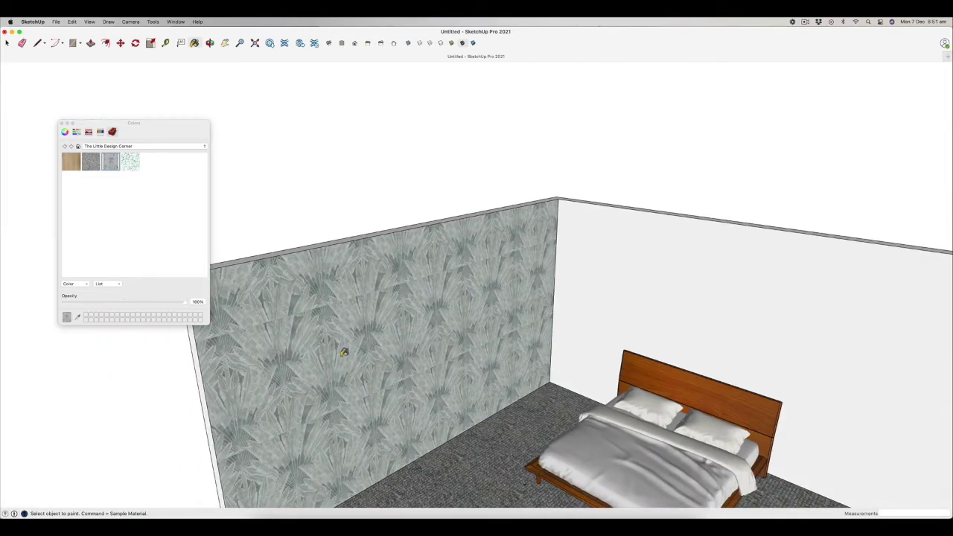
scroll(330, 328, down, 2)
scroll(368, 409, up, 6)
scroll(368, 409, down, 4)
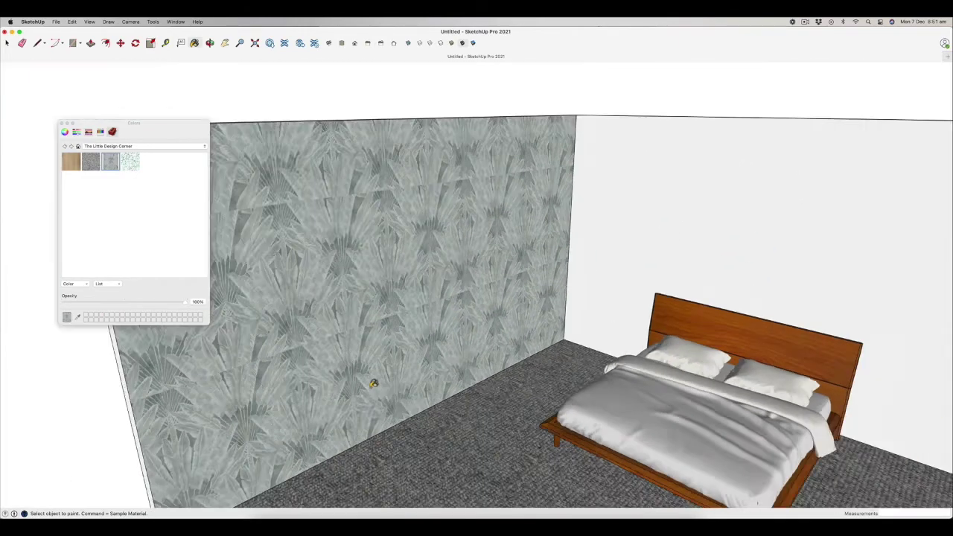
scroll(372, 385, up, 2)
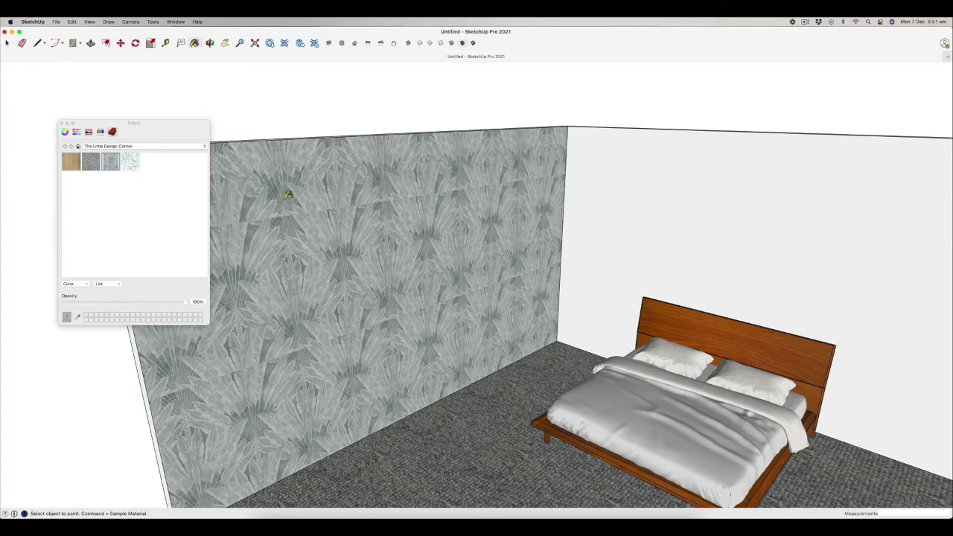
click(129, 163)
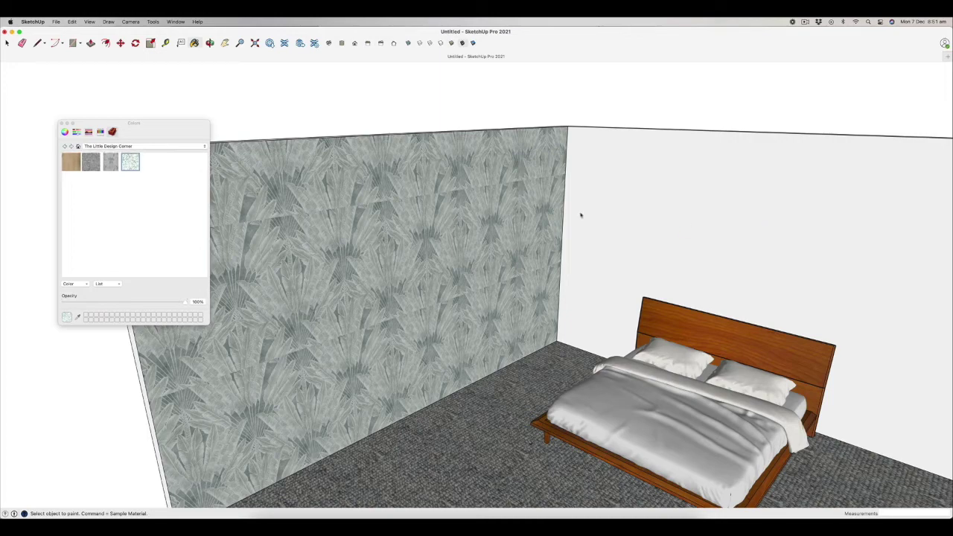
Orbit to the white right wall and paint it with the green leaf wallpaper
scroll(543, 201, down, 5)
middle_drag(543, 202, 616, 199)
scroll(617, 199, up, 5)
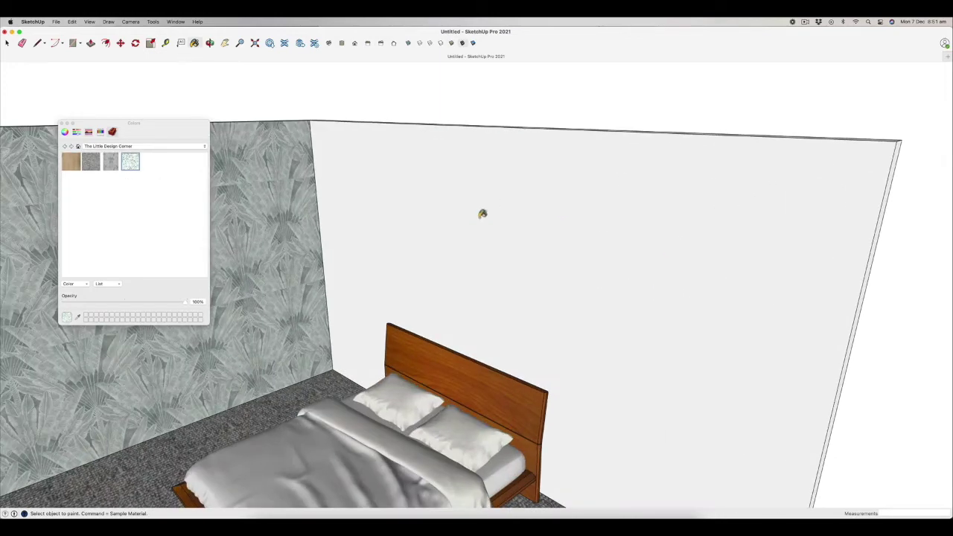
click(425, 198)
scroll(406, 215, down, 5)
scroll(416, 217, up, 5)
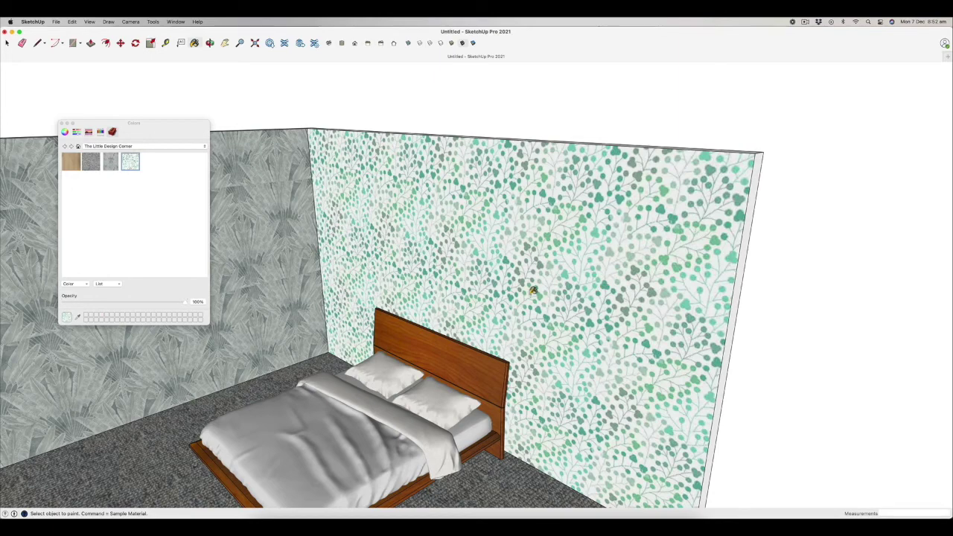
scroll(608, 300, down, 5)
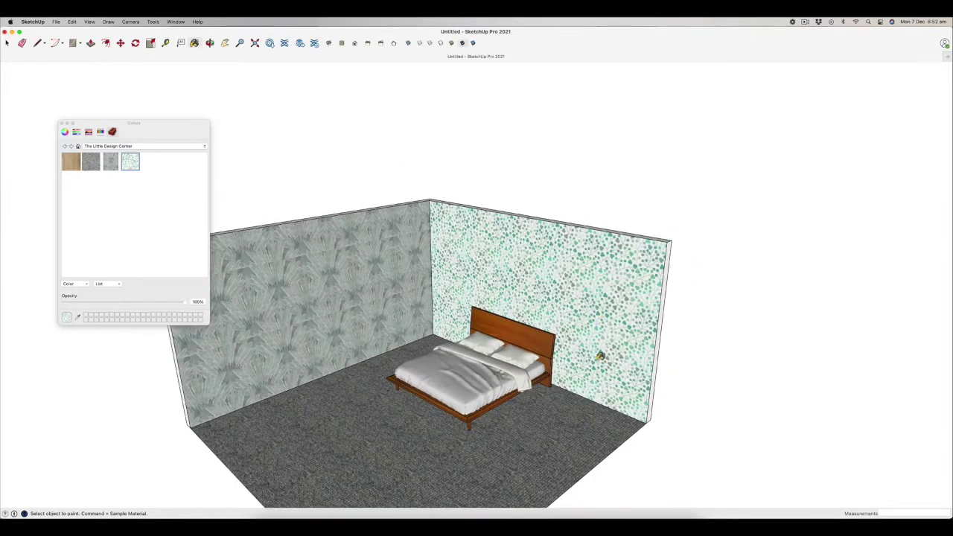
Zoom around the papered room, then switch to Select and pick the palm-leaf left wall
scroll(598, 411, up, 4)
scroll(596, 412, up, 2)
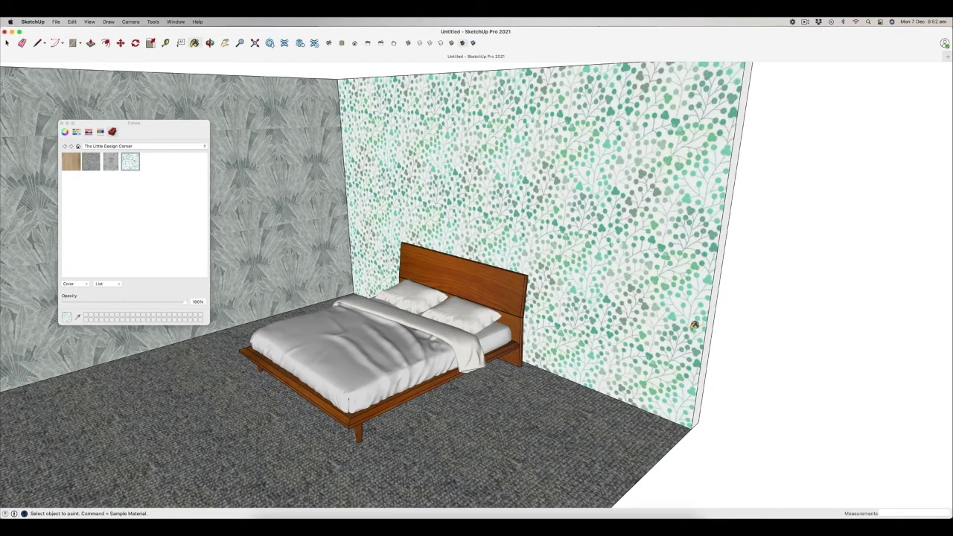
scroll(694, 326, down, 3)
scroll(661, 259, up, 2)
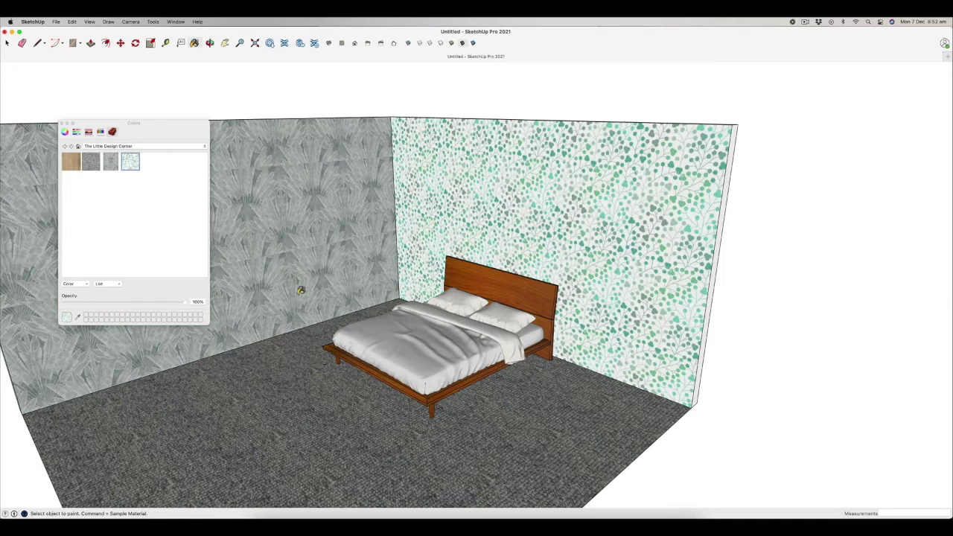
scroll(303, 291, up, 3)
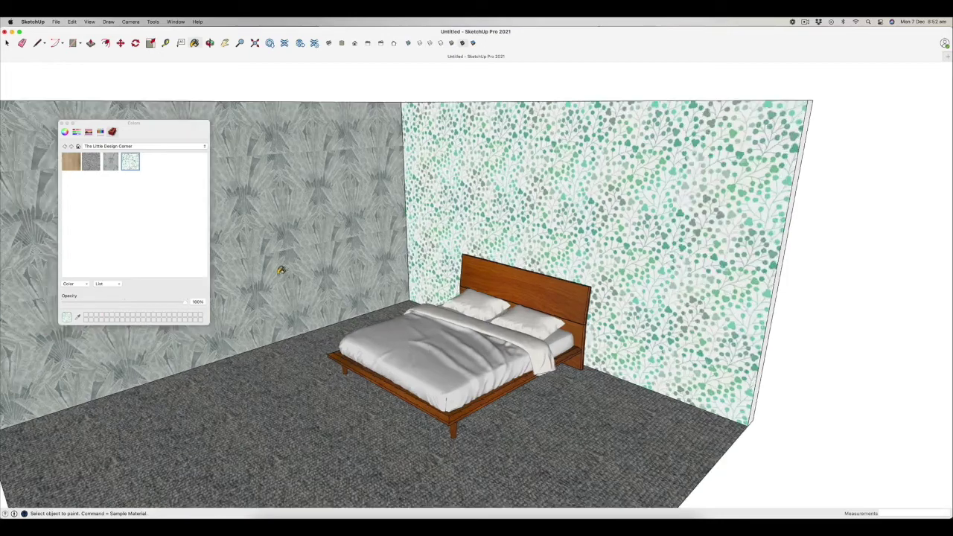
scroll(409, 319, down, 5)
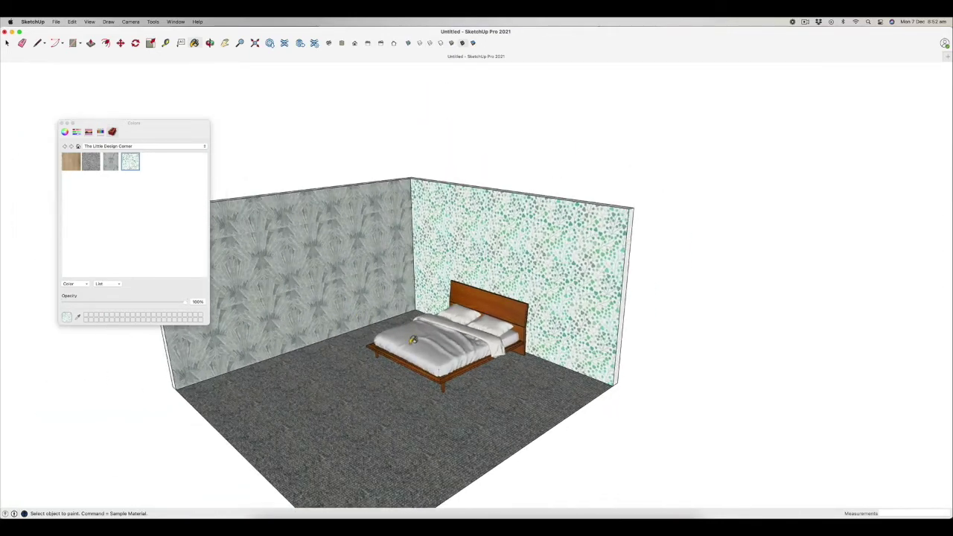
scroll(537, 250, up, 3)
scroll(383, 398, down, 5)
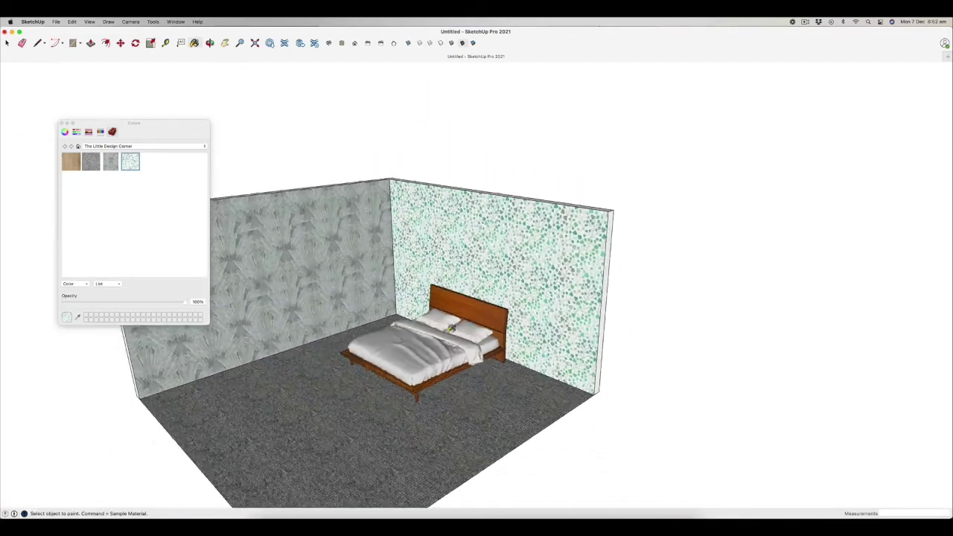
scroll(383, 399, up, 4)
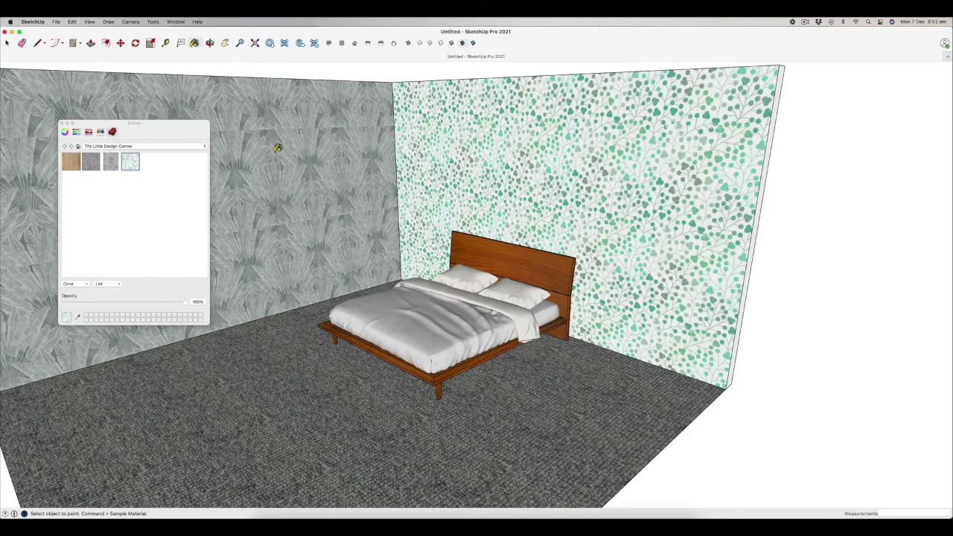
key(space)
click(274, 186)
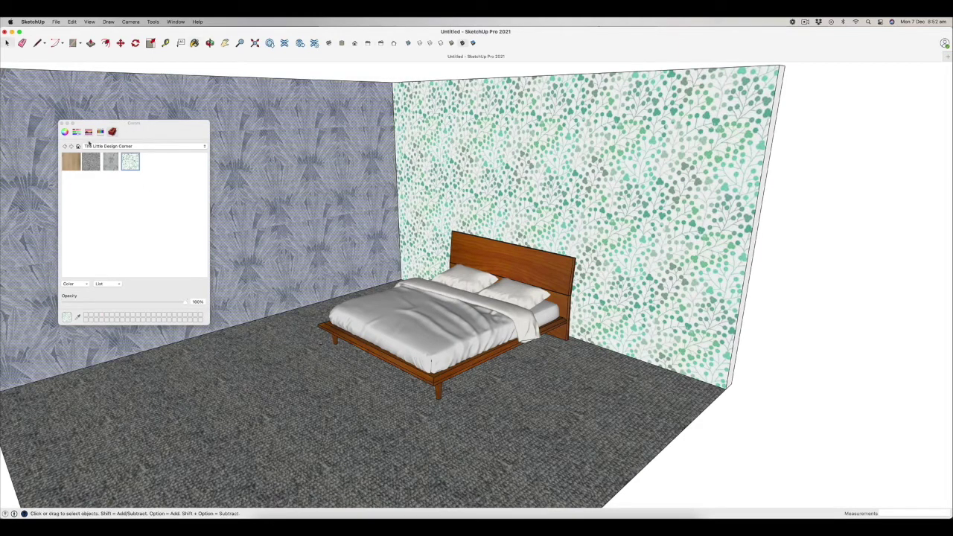
Close the Colors panel and start Texture > Position on the right wall
click(62, 124)
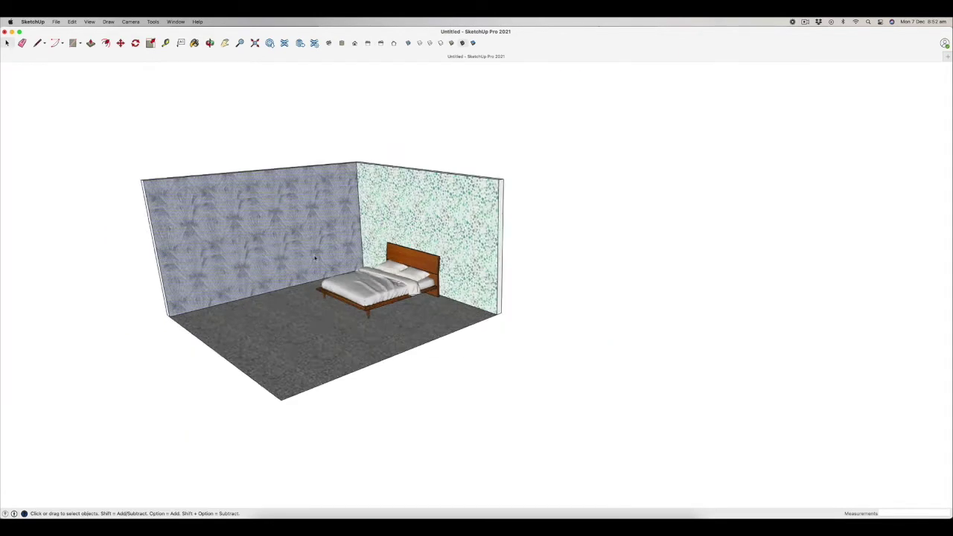
scroll(315, 257, up, 5)
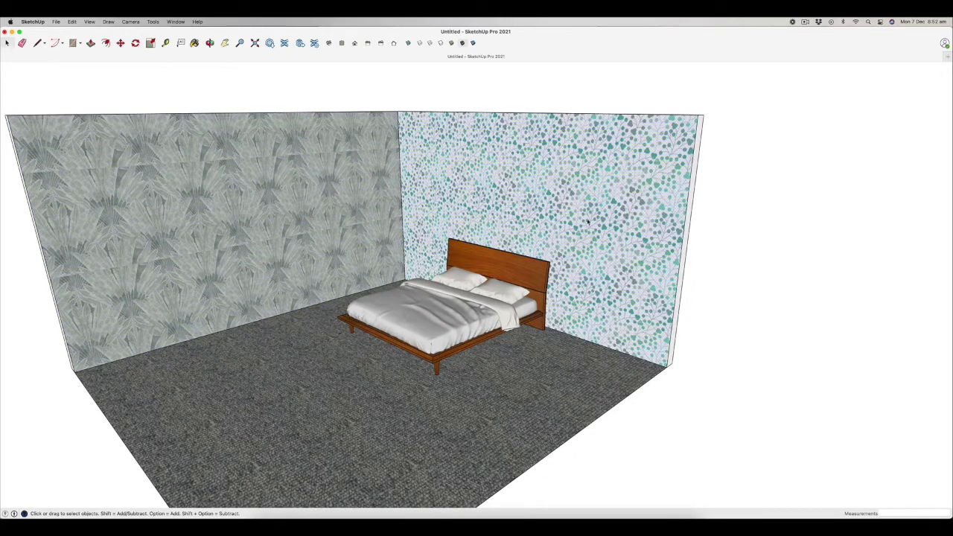
right_click(540, 199)
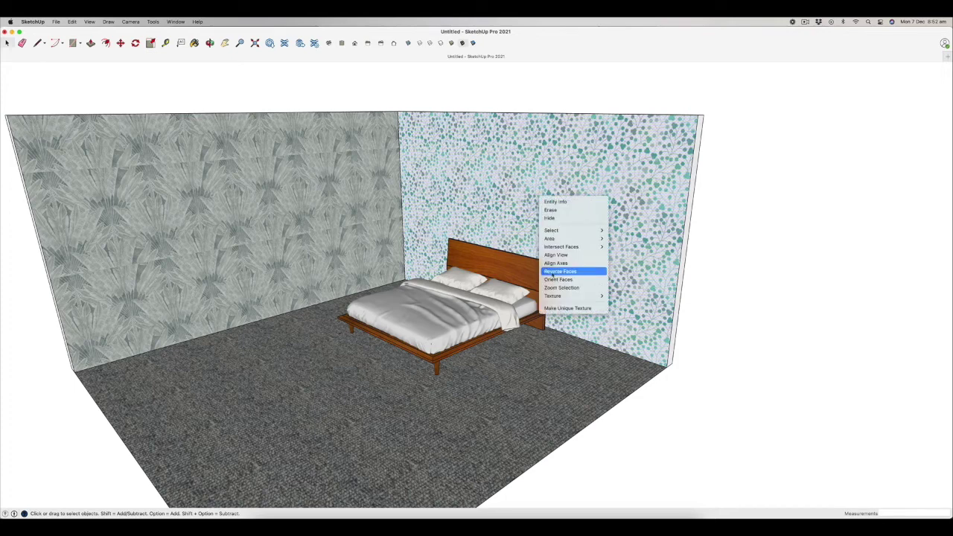
mouse_move(555, 297)
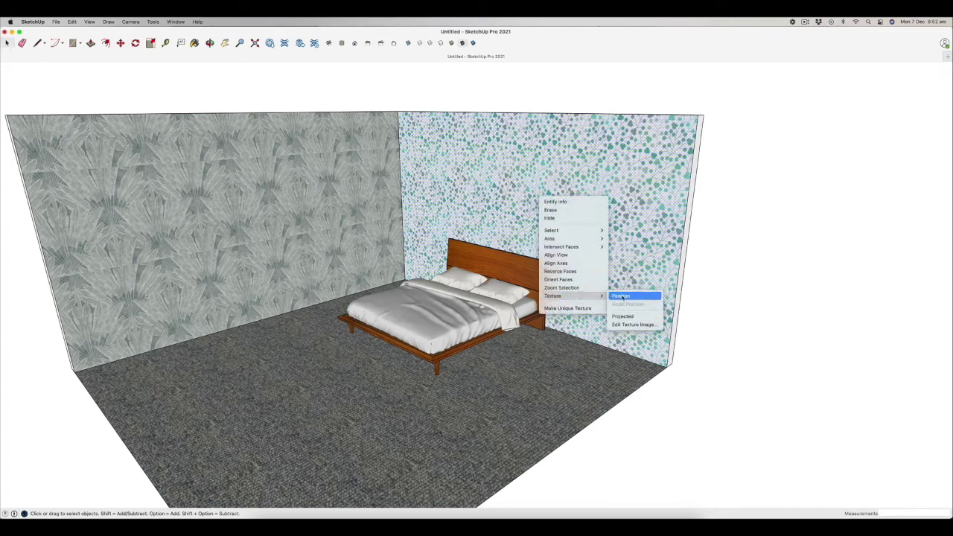
click(620, 296)
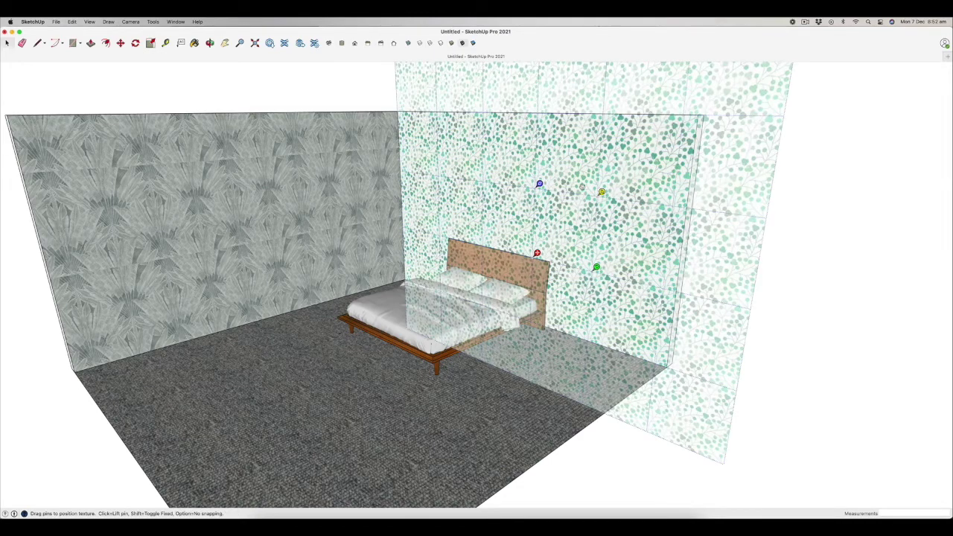
Drag the texture pins to shift and shrink the green leaf pattern, then confirm
drag(537, 253, 506, 223)
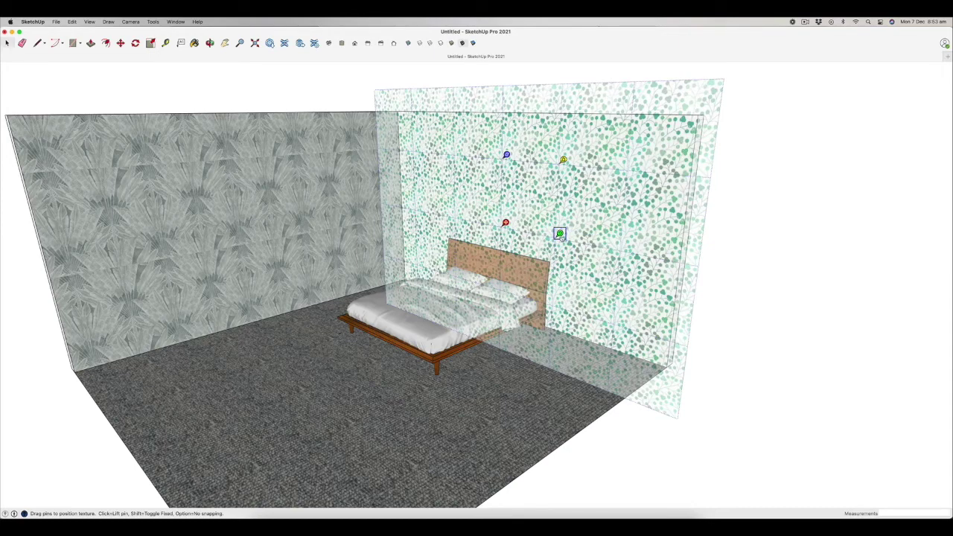
drag(560, 233, 537, 226)
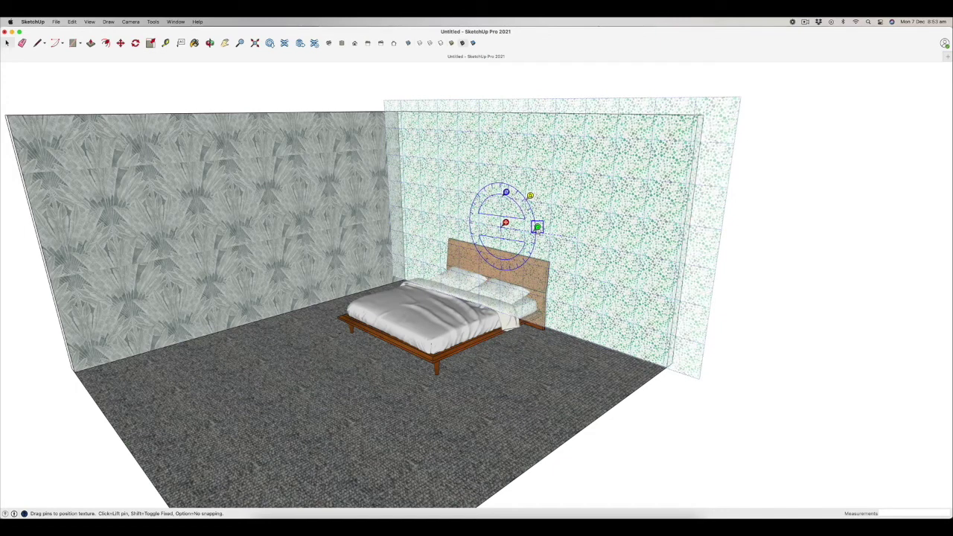
drag(537, 226, 537, 227)
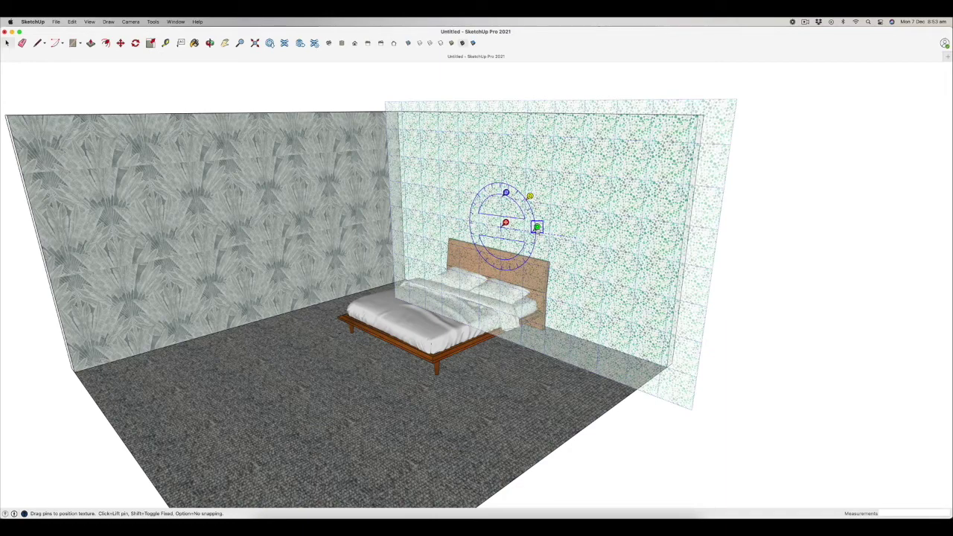
drag(537, 228, 537, 227)
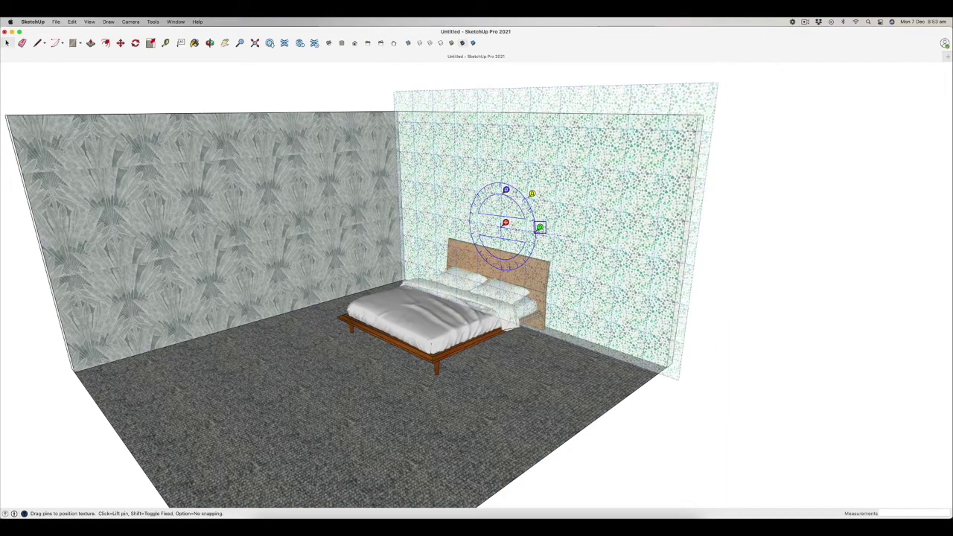
mouse_move(545, 227)
mouse_down()
mouse_move(533, 227)
mouse_move(640, 226)
mouse_move(634, 239)
mouse_move(602, 228)
mouse_move(554, 229)
mouse_up()
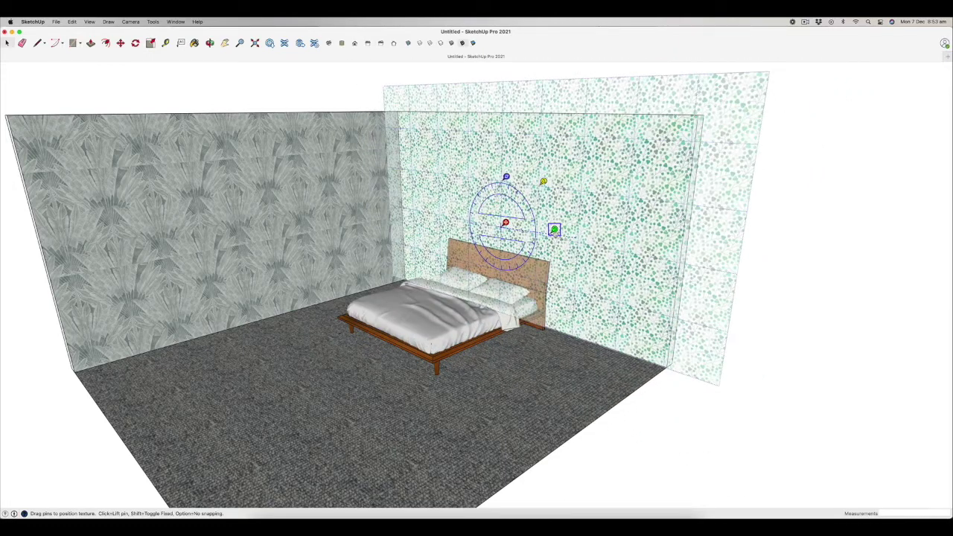
key(Return)
Use Texture > Position on the left wall, dragging the green pin to shrink the palm-leaf pattern
right_click(266, 221)
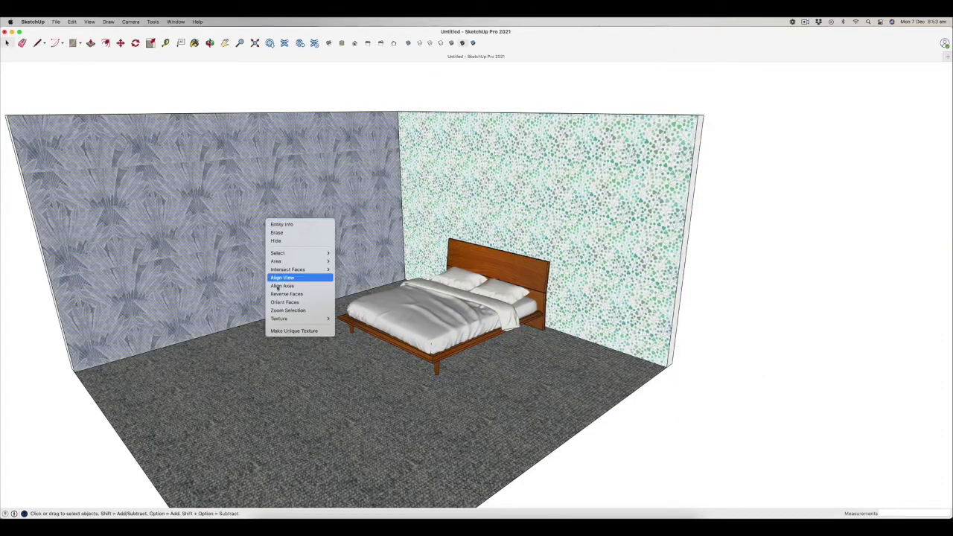
mouse_move(298, 319)
click(347, 321)
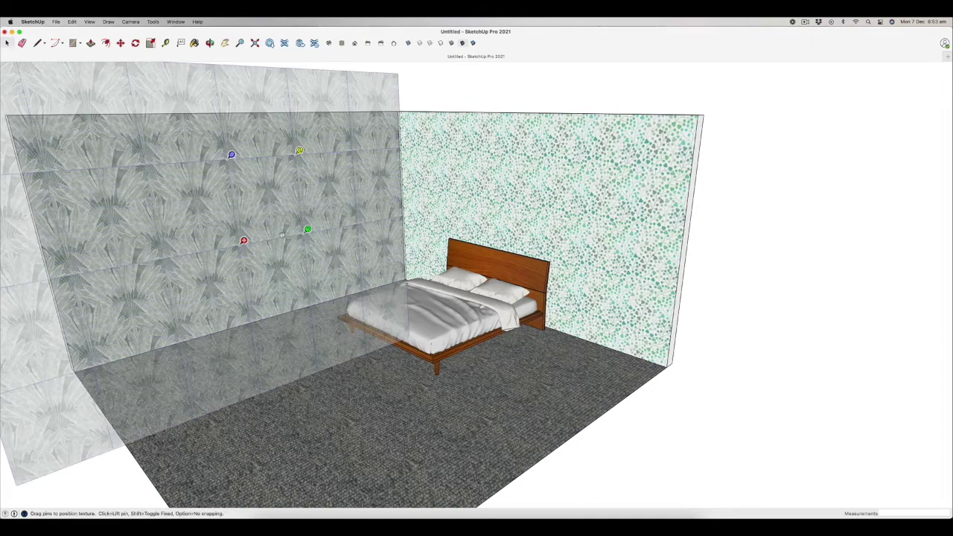
mouse_move(307, 229)
mouse_down()
mouse_move(281, 219)
mouse_move(233, 267)
mouse_move(251, 239)
mouse_move(265, 242)
mouse_move(291, 221)
mouse_move(274, 216)
mouse_move(316, 226)
mouse_move(290, 231)
mouse_move(311, 230)
mouse_move(296, 243)
mouse_move(277, 235)
mouse_move(308, 229)
mouse_move(289, 232)
mouse_up()
click(7, 44)
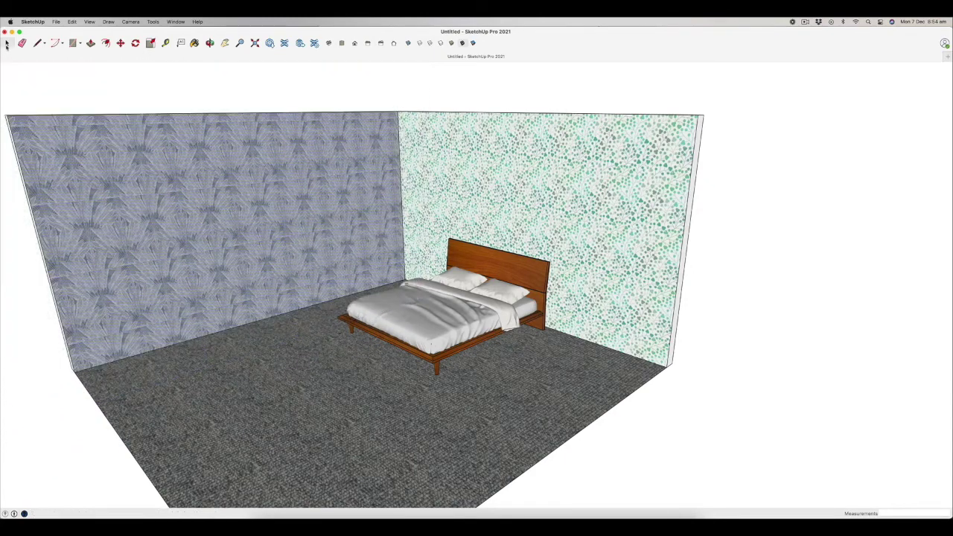
click(764, 250)
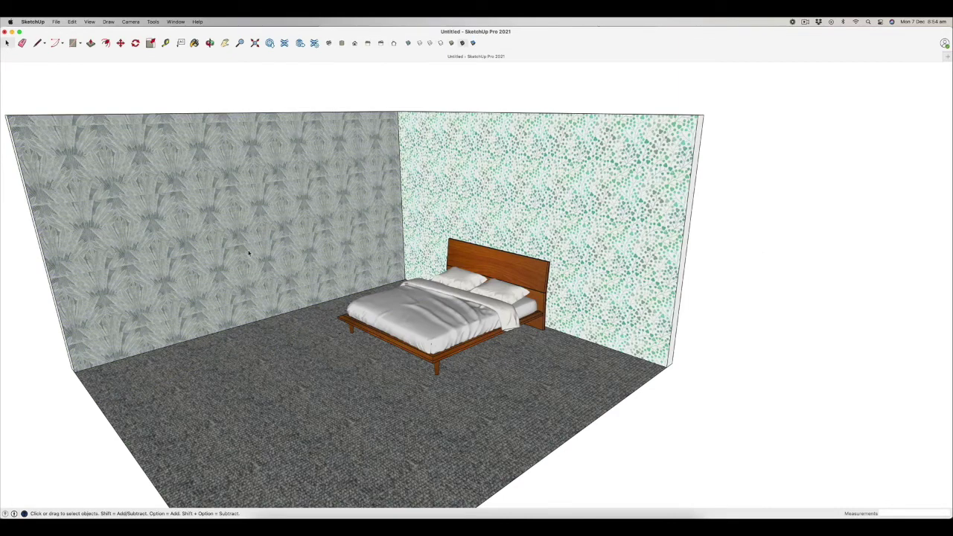
scroll(249, 254, down, 5)
scroll(233, 334, up, 8)
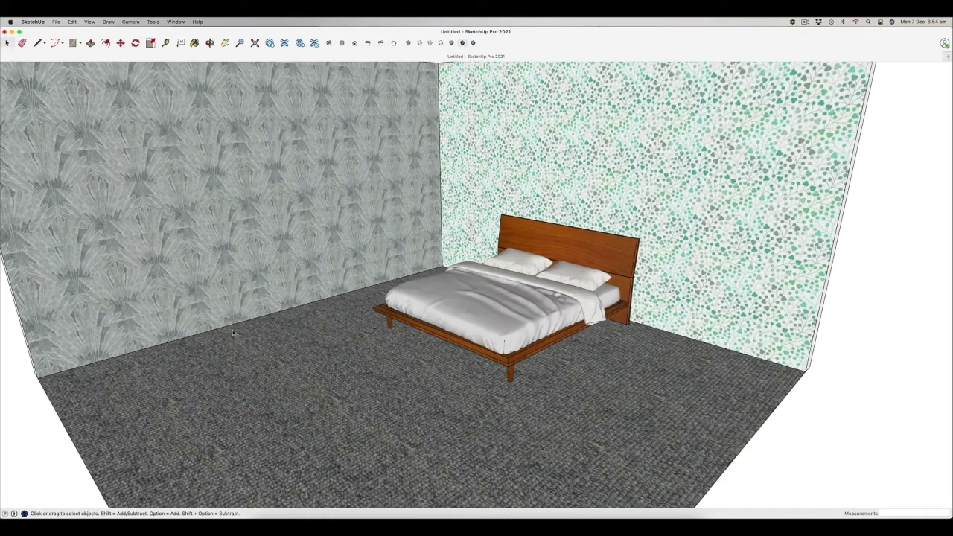
scroll(233, 333, down, 3)
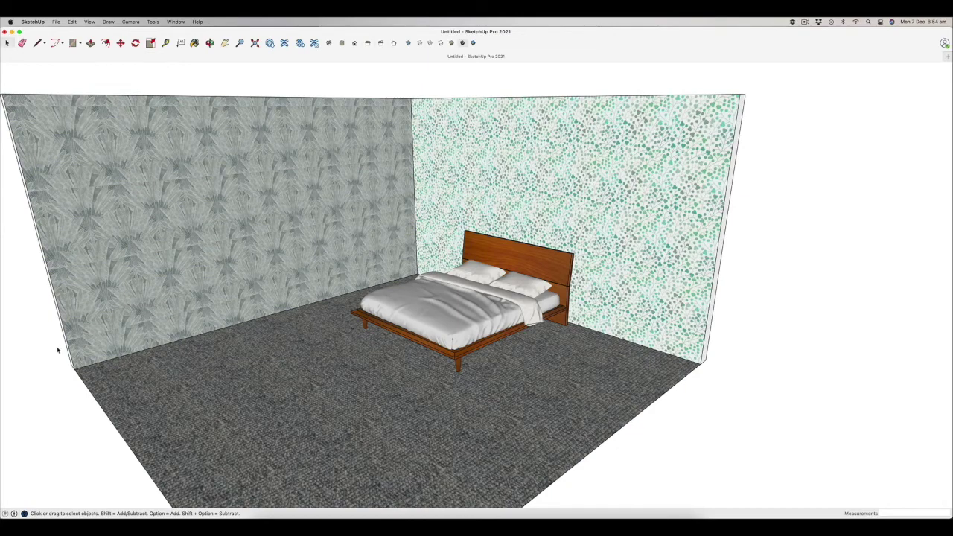
scroll(97, 432, down, 5)
scroll(87, 437, up, 3)
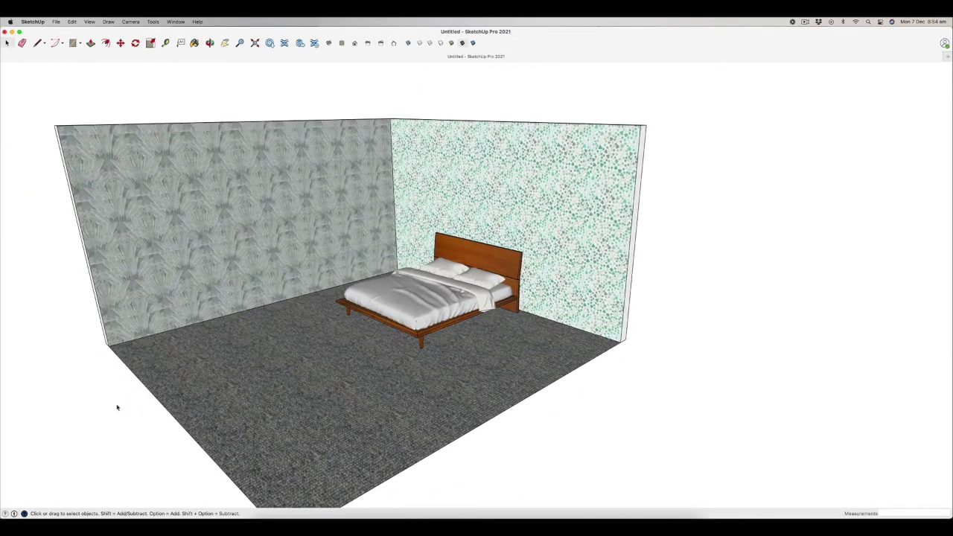
scroll(117, 407, up, 2)
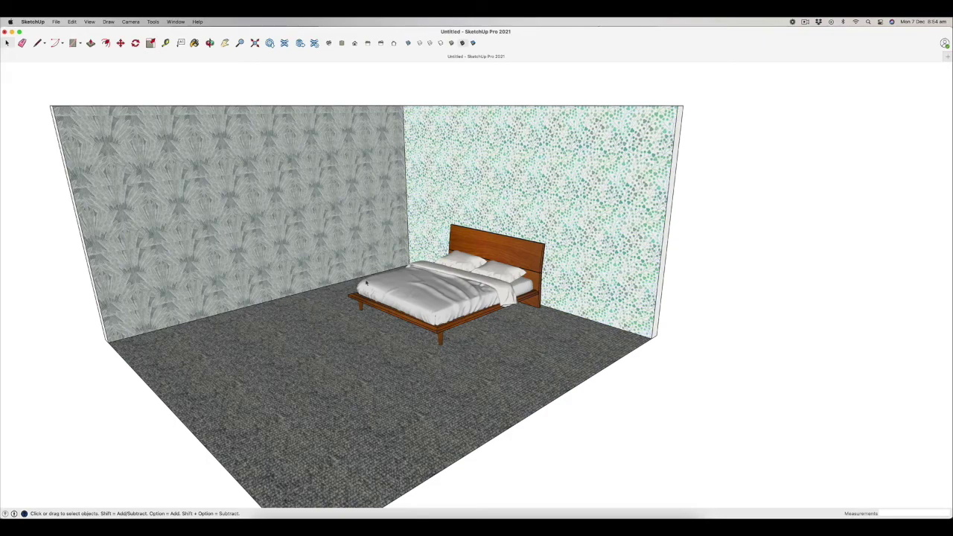
scroll(344, 282, down, 3)
scroll(261, 301, up, 4)
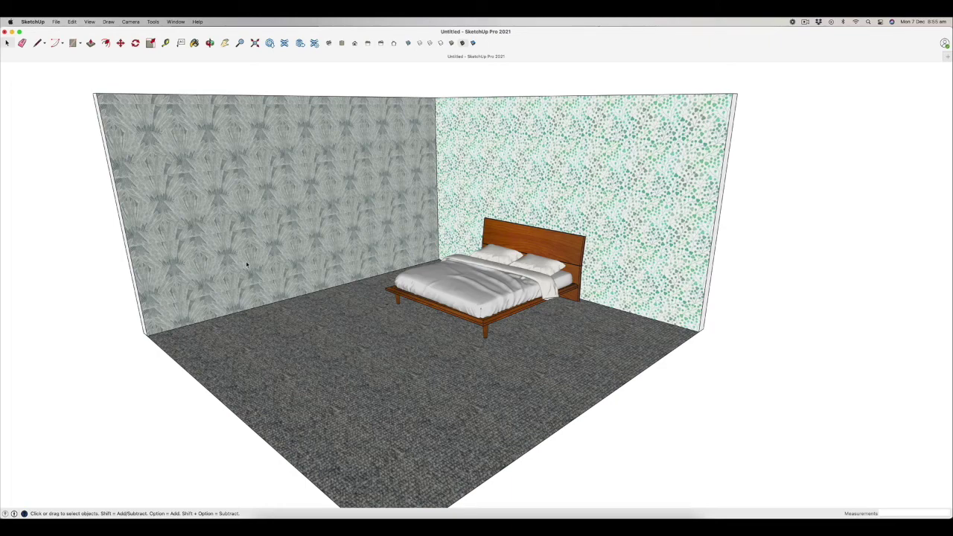
scroll(406, 291, down, 5)
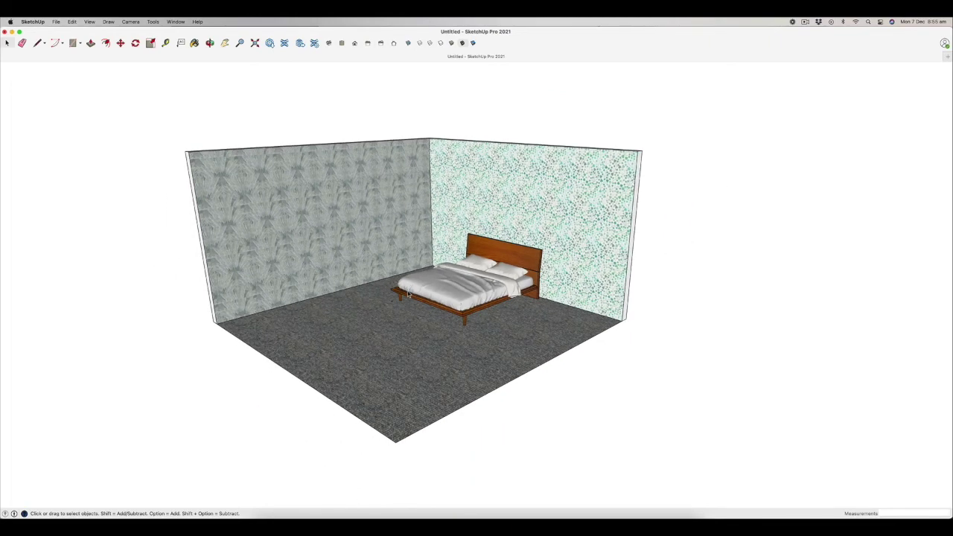
scroll(407, 292, up, 4)
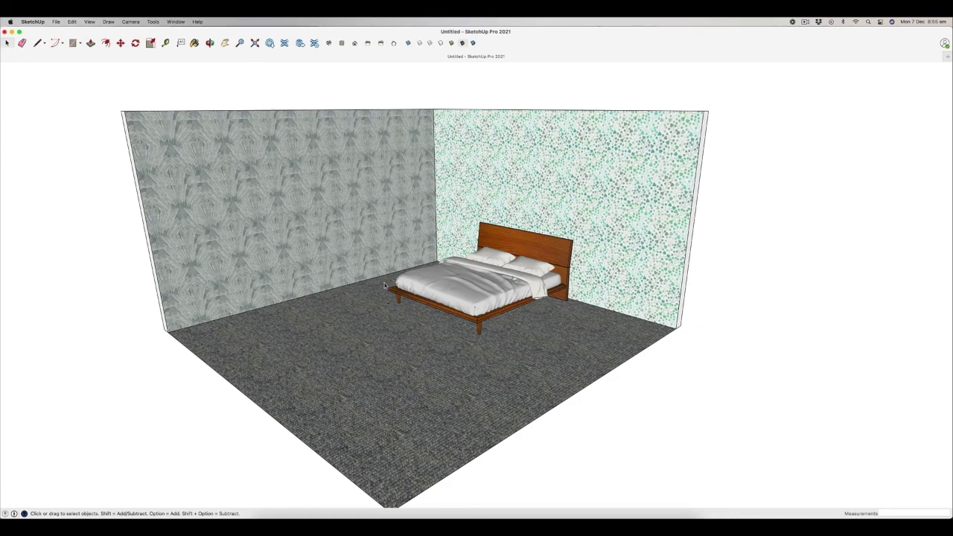
scroll(363, 305, up, 3)
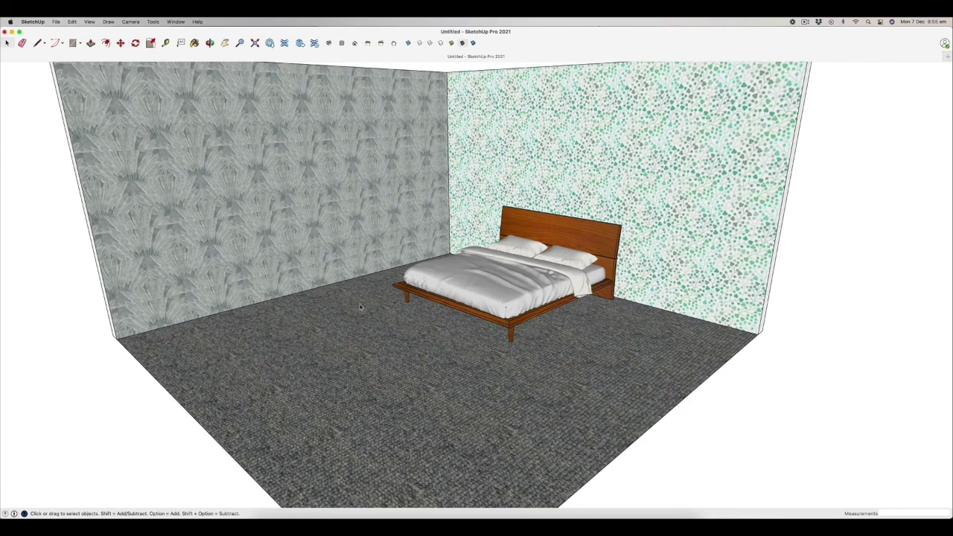